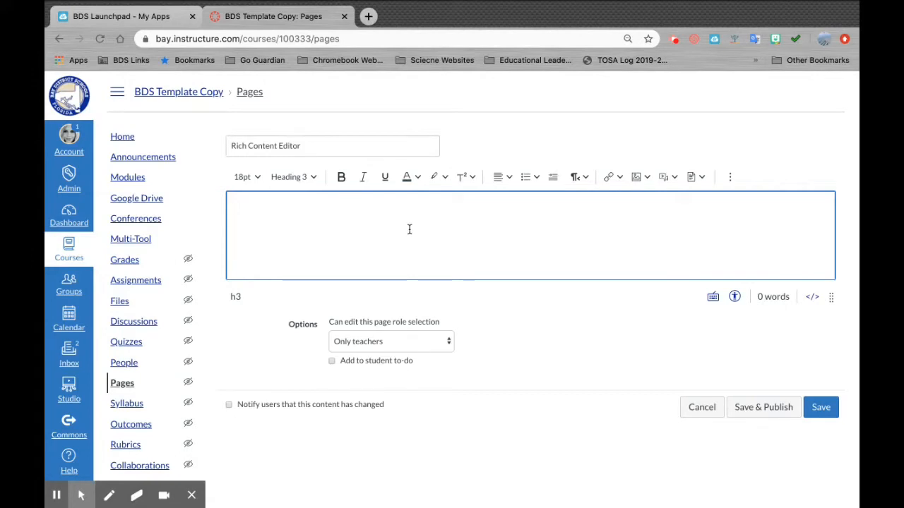
- Type the heading 'THIS IS THE RICH CONTENT EDITOR' in the page body and select it
text(THIS IS THE RICH CONTENT EDITOR)
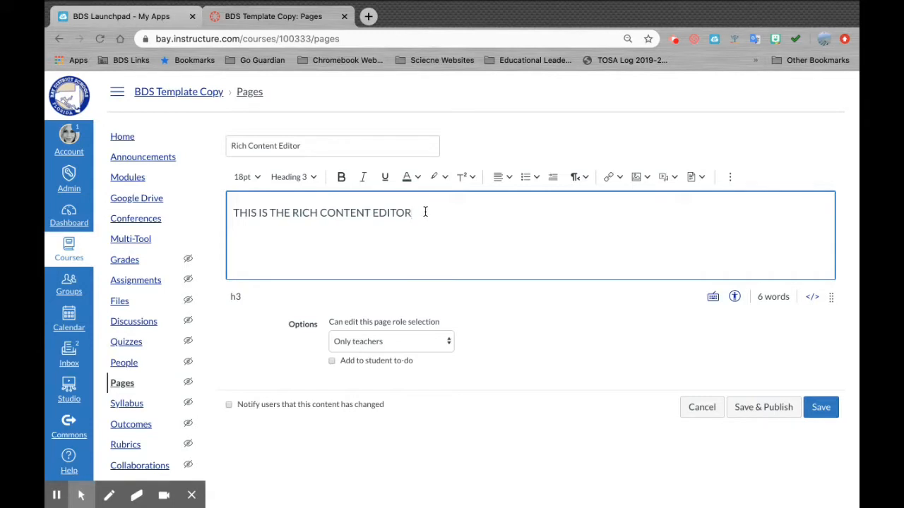
drag(425, 212, 230, 205)
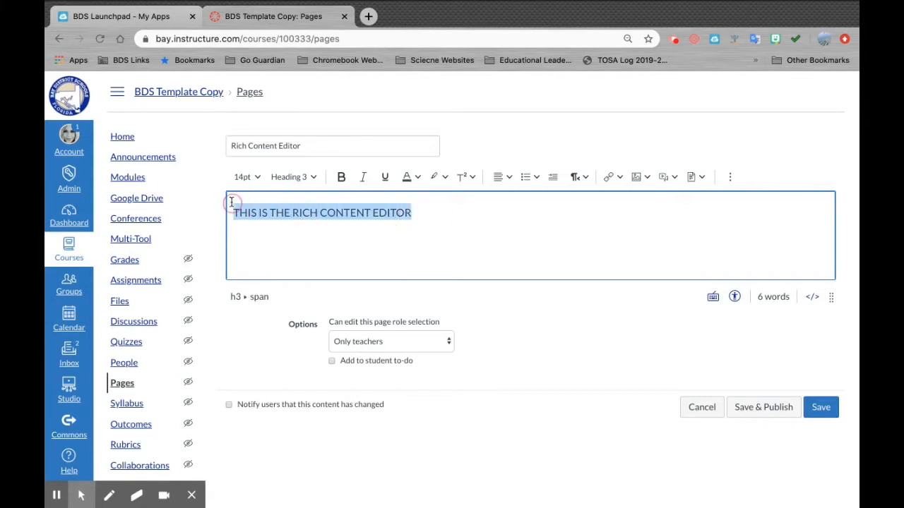
- Make the heading 12pt, bold and teal
click(260, 178)
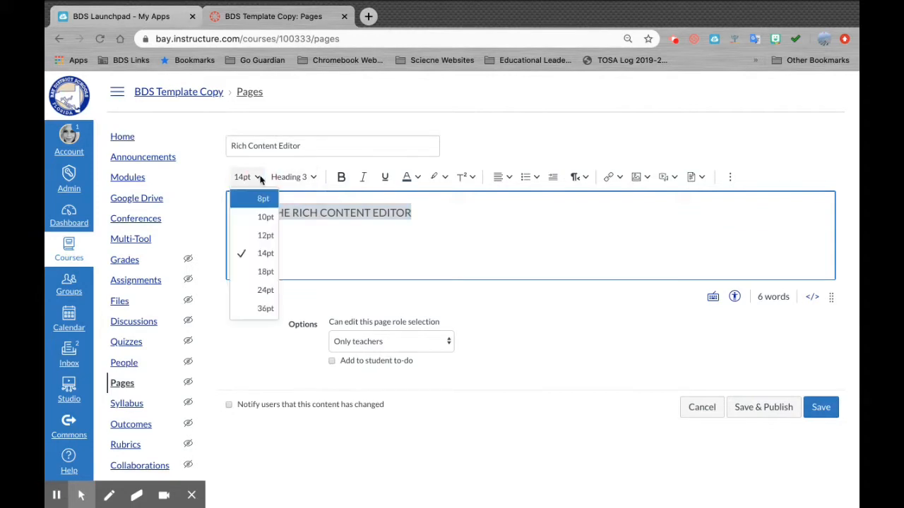
click(261, 235)
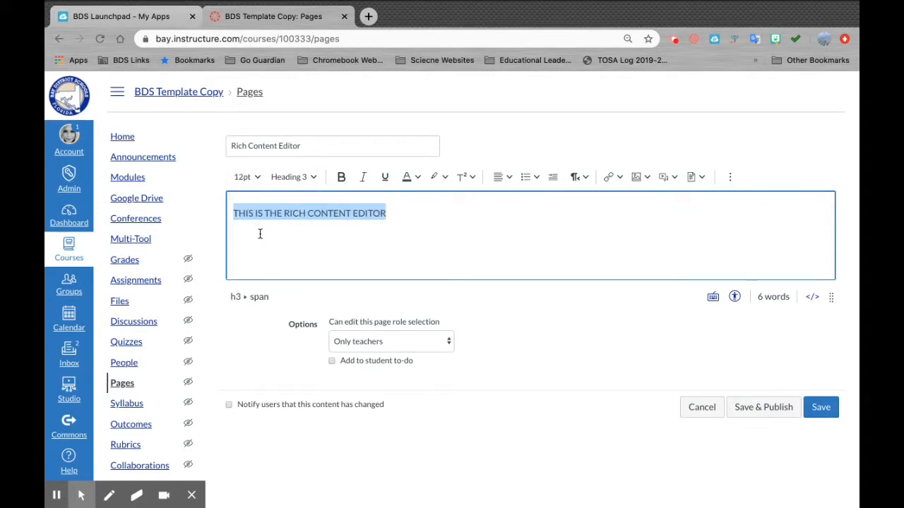
click(340, 178)
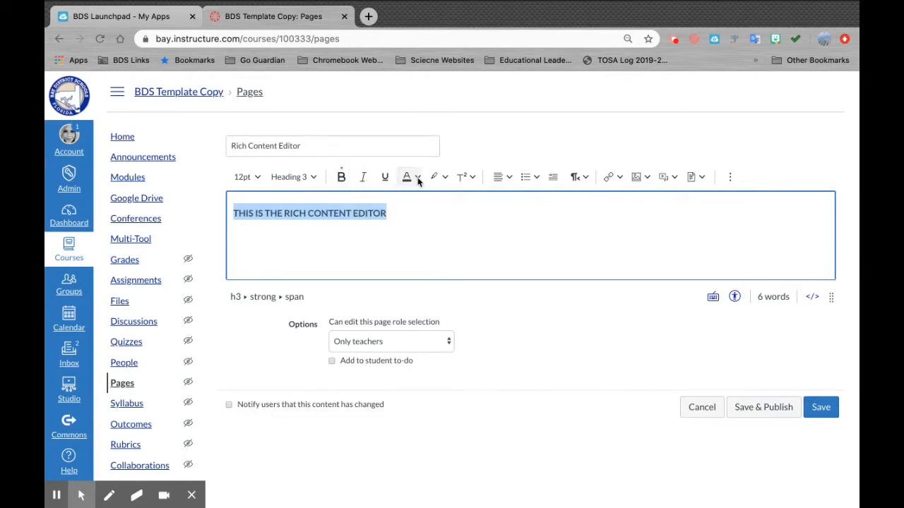
click(417, 178)
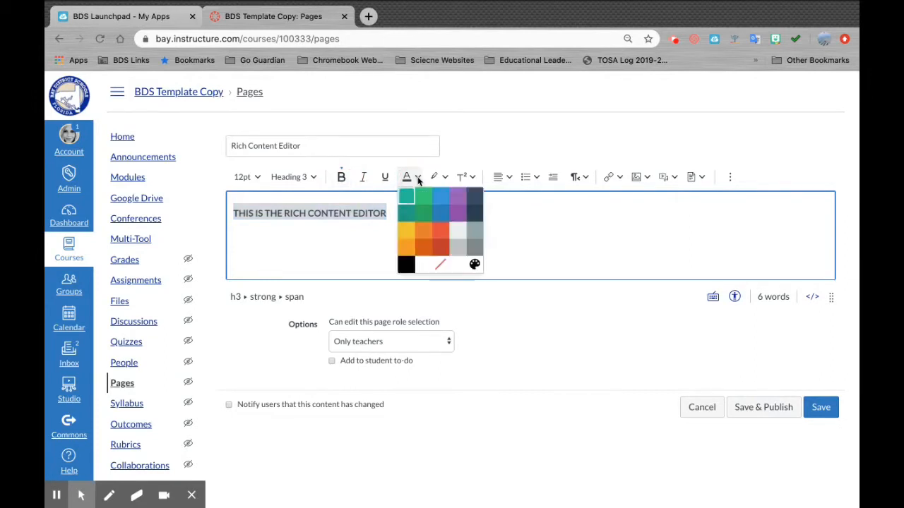
click(406, 214)
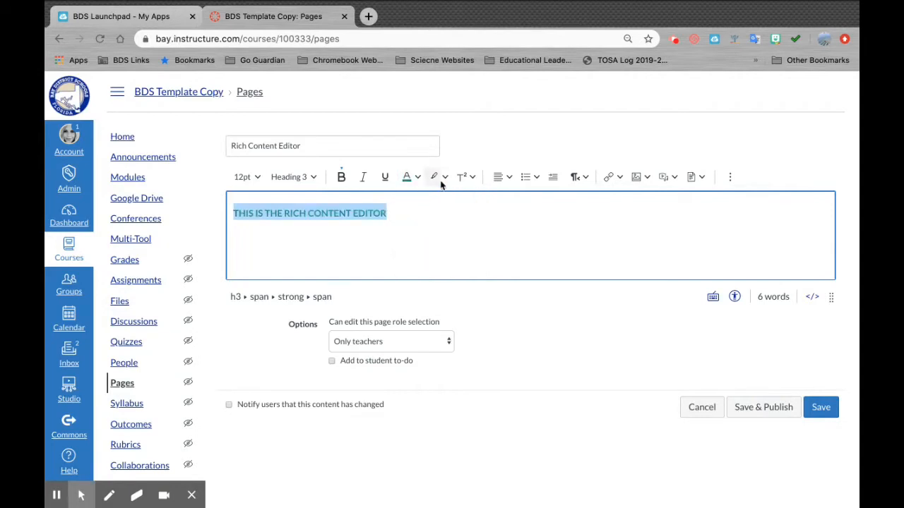
- Try a teal highlight on the heading, add a paragraph below, then remove the highlight
click(444, 177)
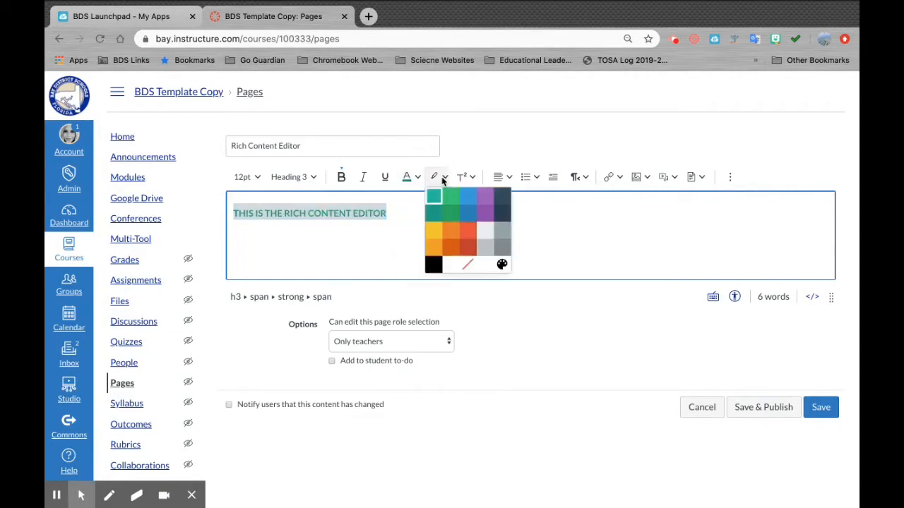
click(450, 216)
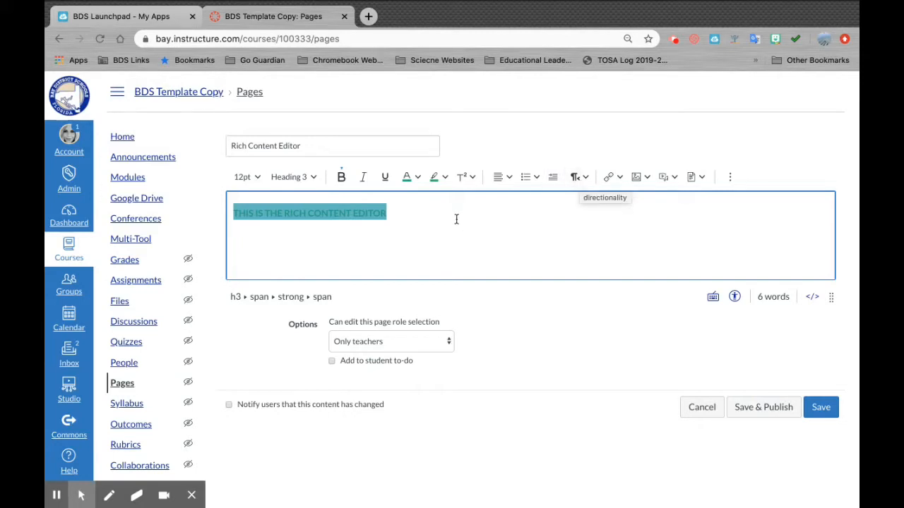
click(410, 216)
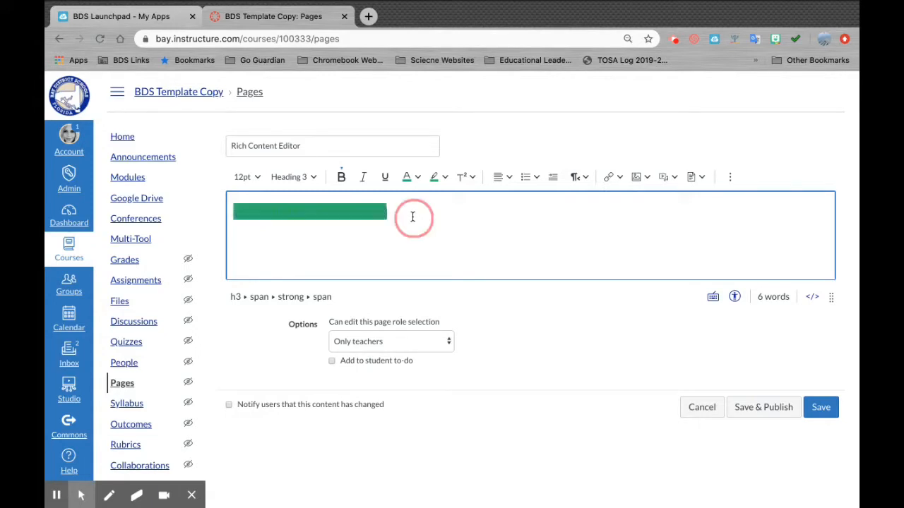
key(Return)
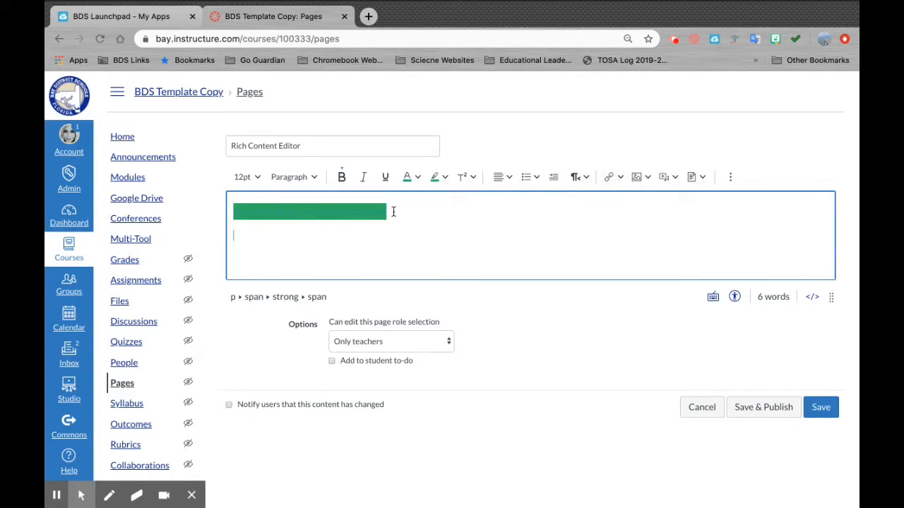
drag(392, 211, 234, 207)
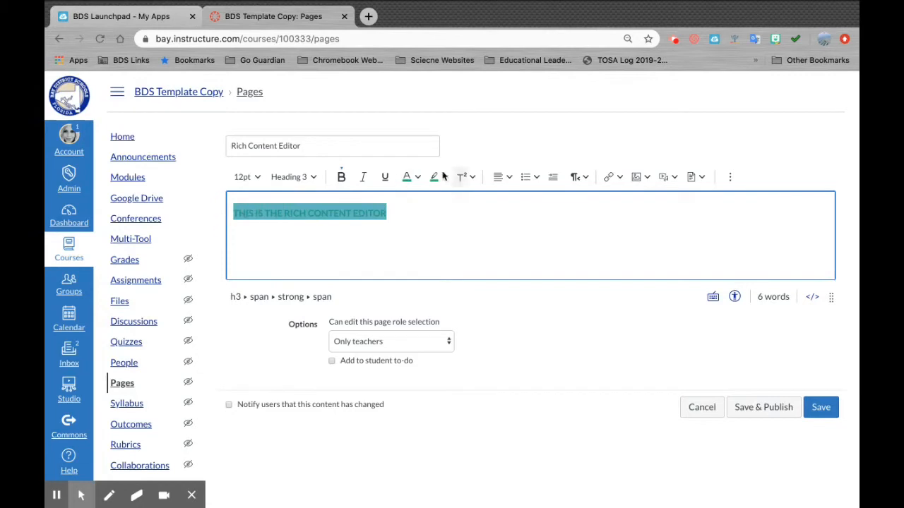
click(443, 177)
click(469, 263)
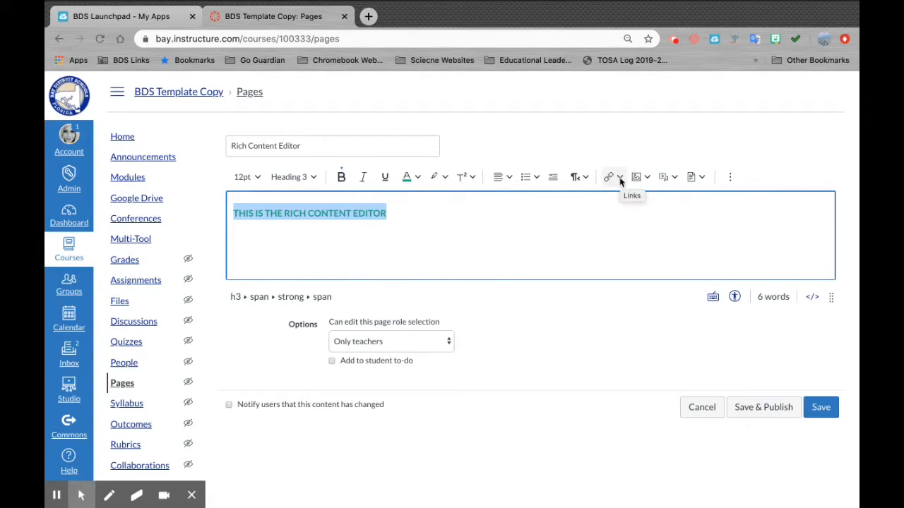
- Try External Links for the heading, close it without linking, and reopen the Links list
click(621, 181)
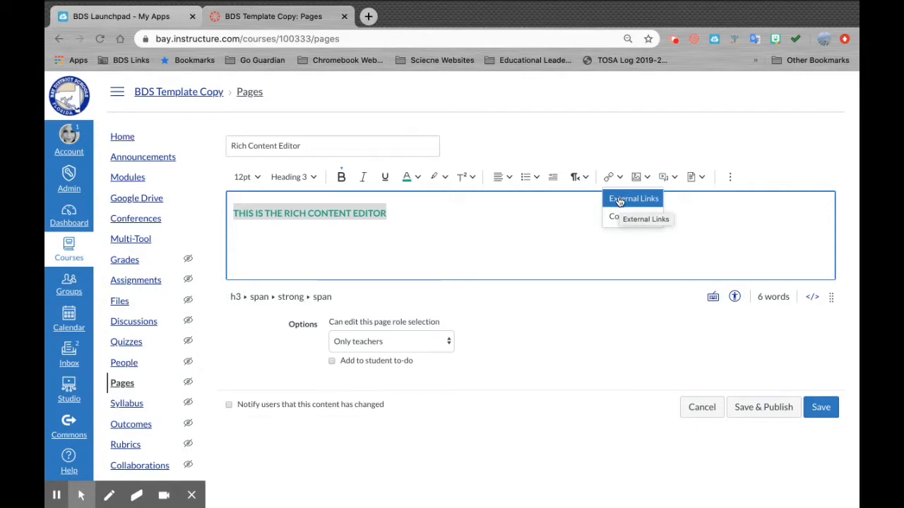
click(621, 202)
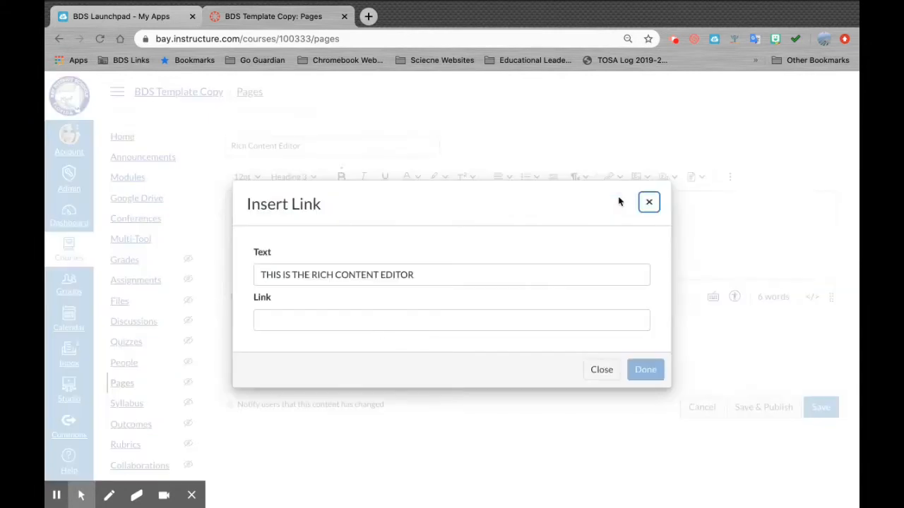
click(261, 323)
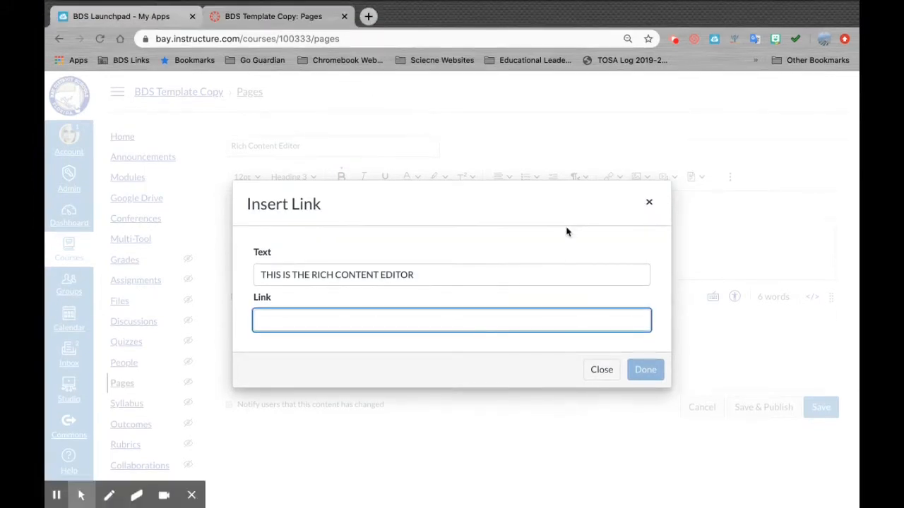
click(650, 204)
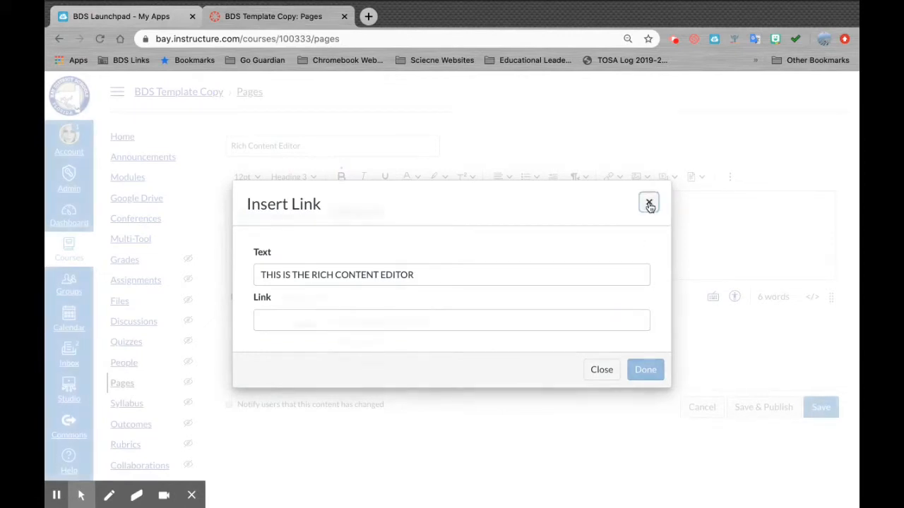
click(620, 179)
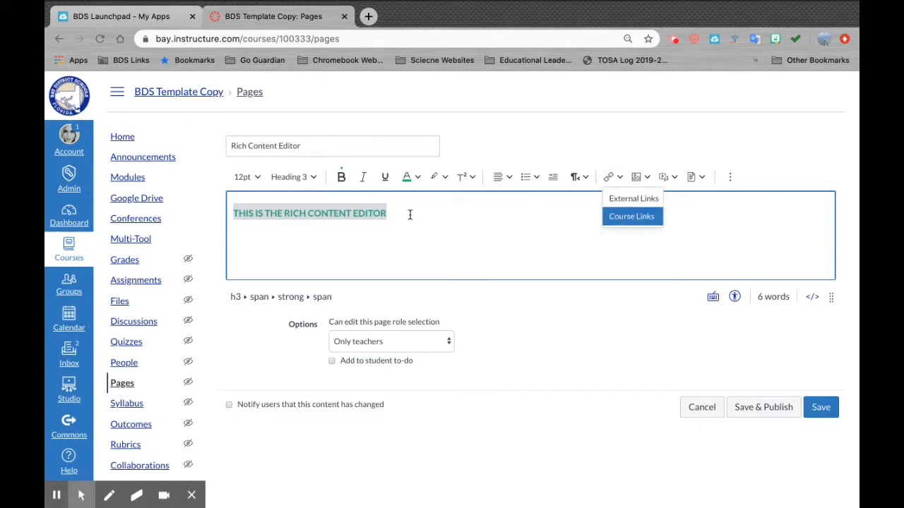
- Link the heading to the course quiz 'Unnamed Quiz' and start a new paragraph below
click(625, 218)
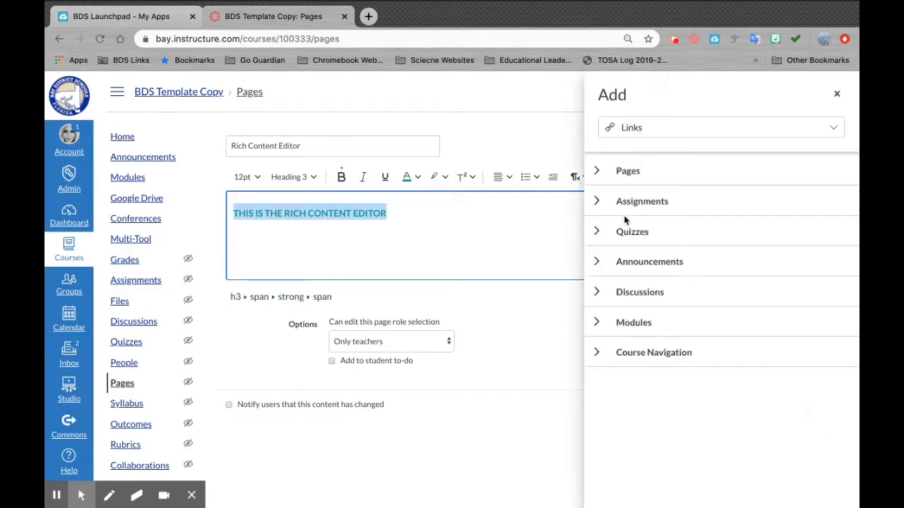
click(598, 233)
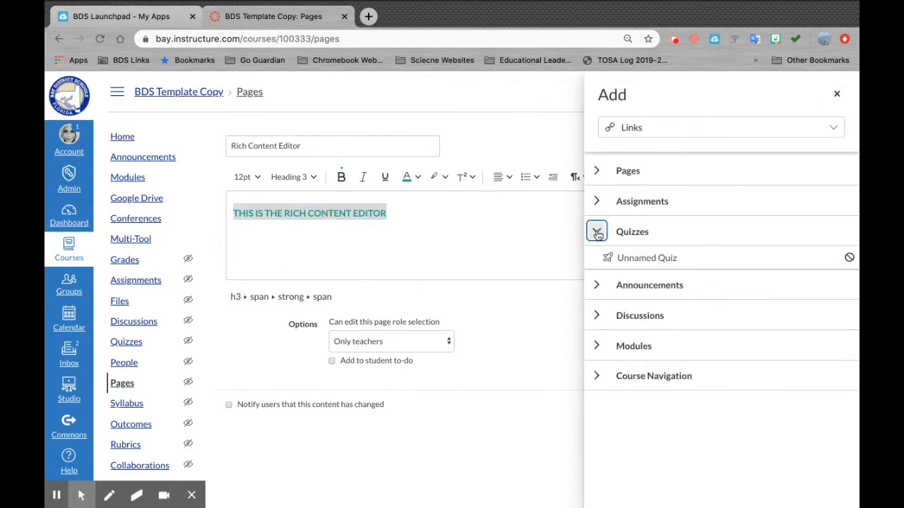
click(646, 258)
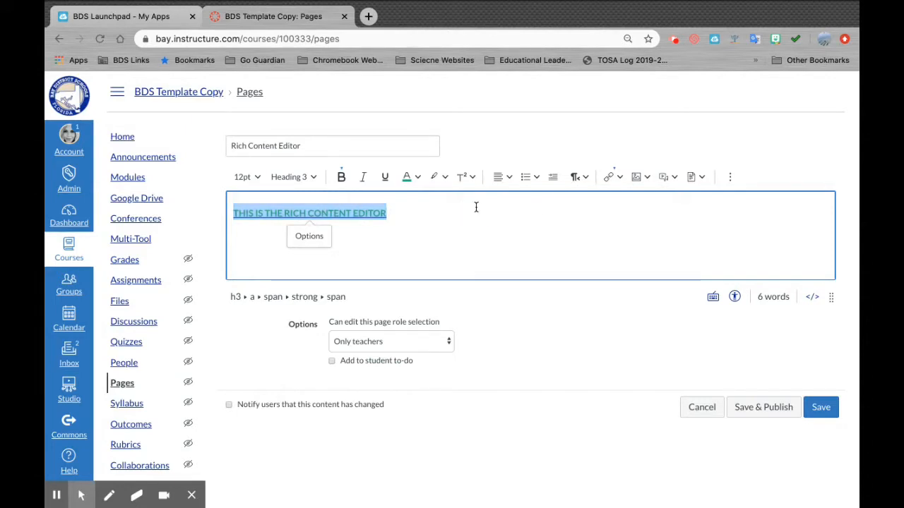
click(417, 246)
key(Return)
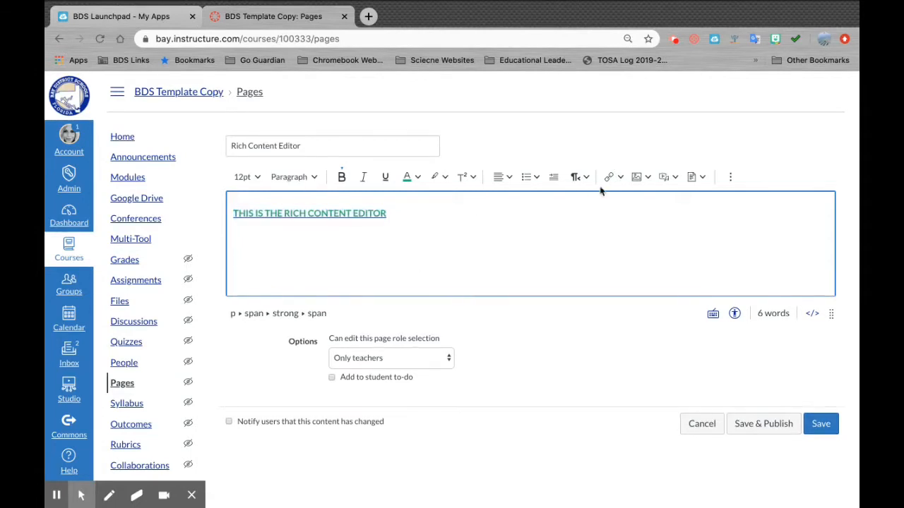
- Upload 'Images copy.png' from Recents and insert it below the heading
click(649, 178)
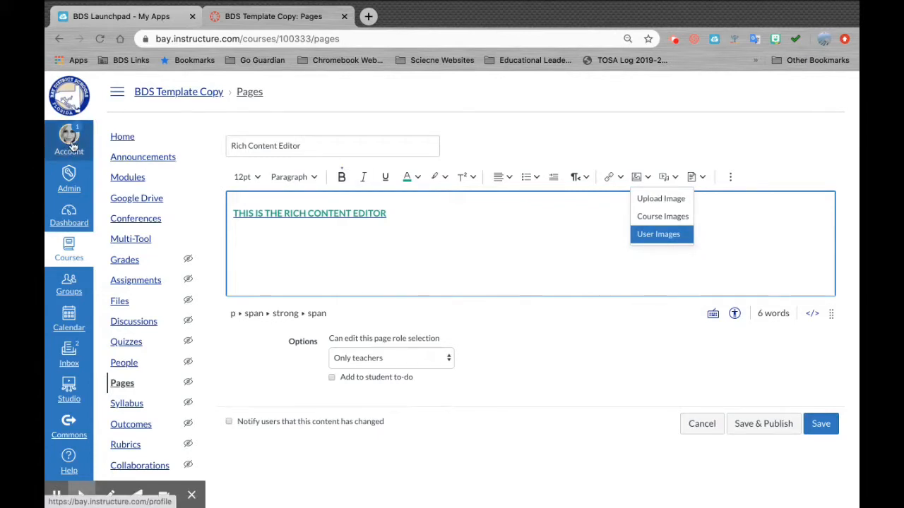
click(649, 200)
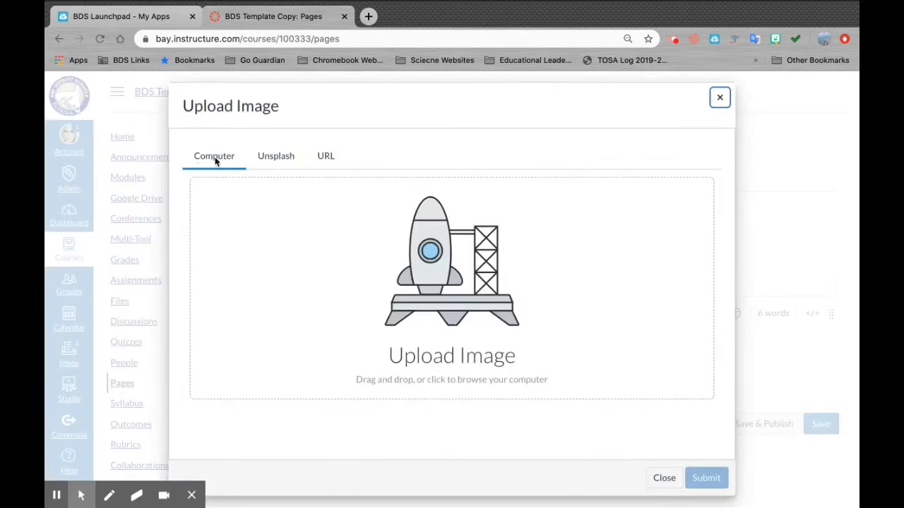
click(462, 341)
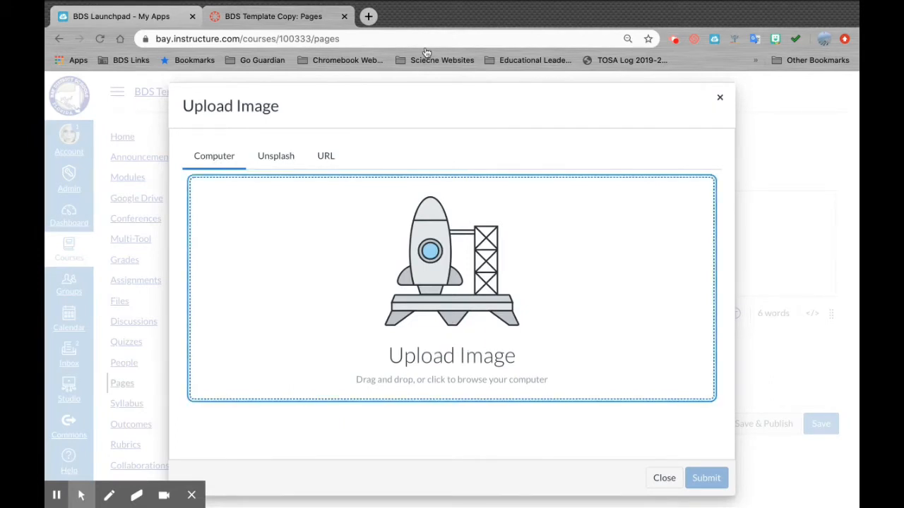
click(444, 166)
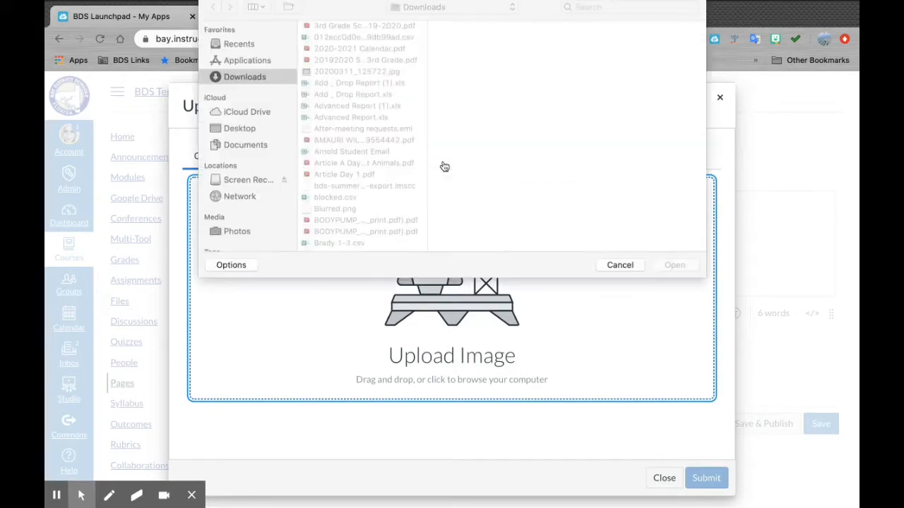
click(239, 51)
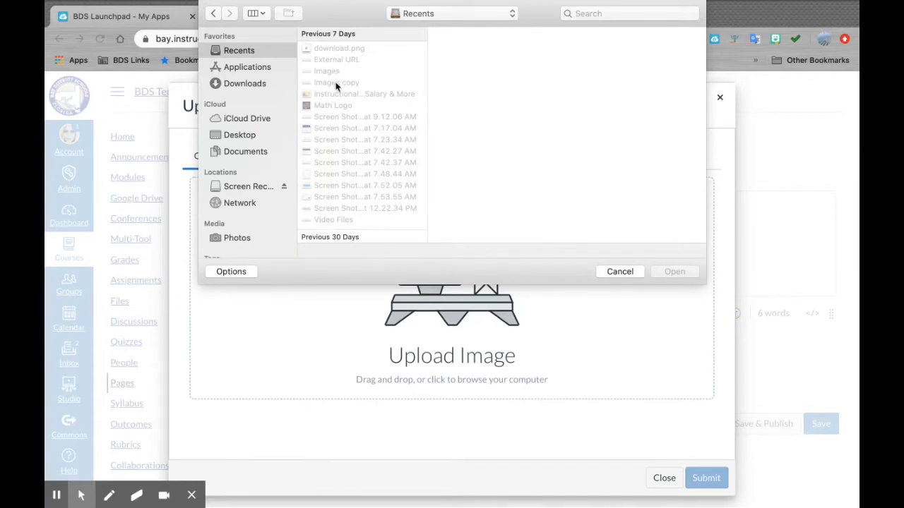
click(336, 83)
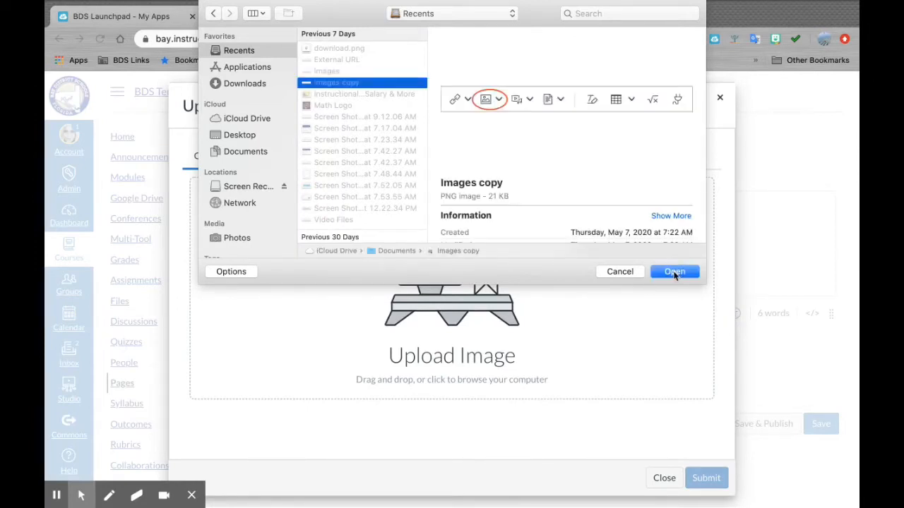
click(674, 273)
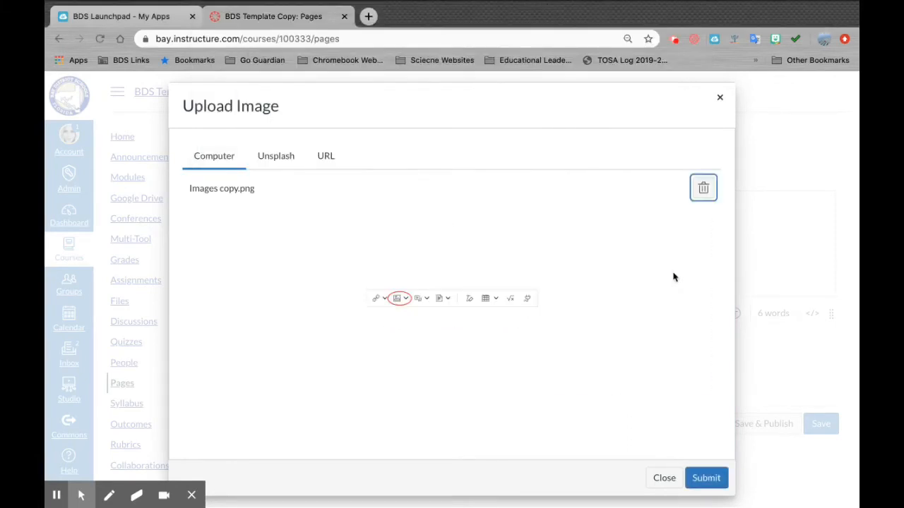
click(707, 478)
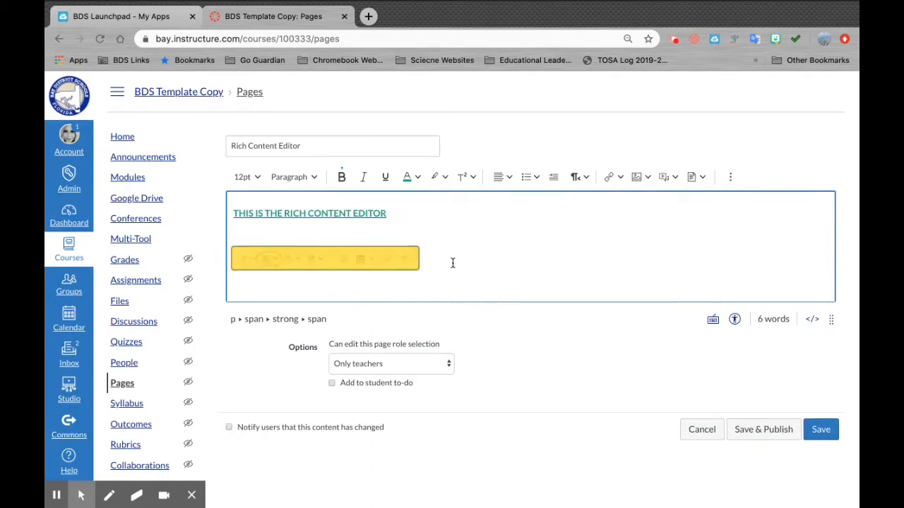
click(643, 179)
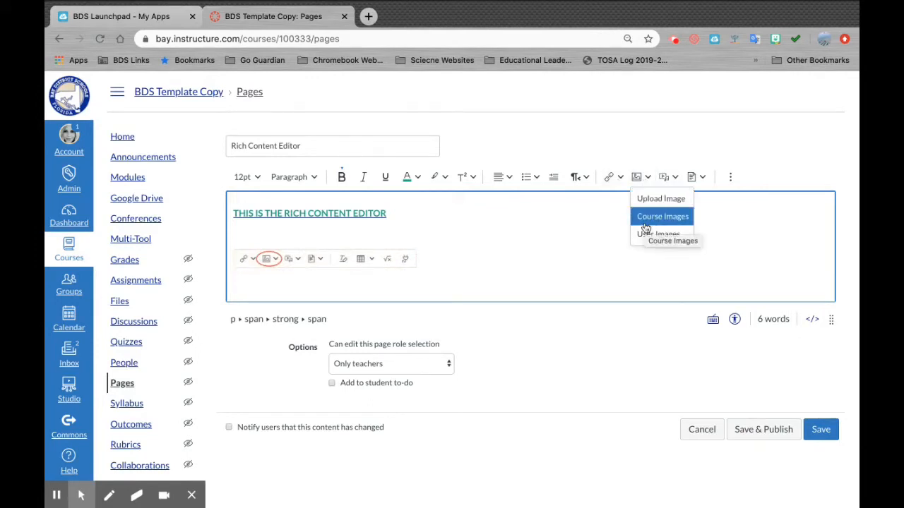
- Search Unsplash for 'DOG' and insert the black pug in a denim jacket photo
click(646, 199)
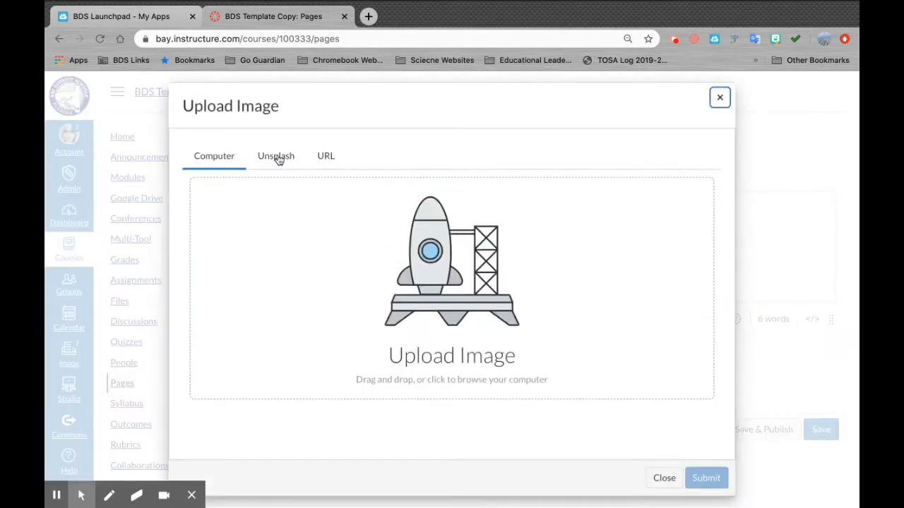
click(283, 161)
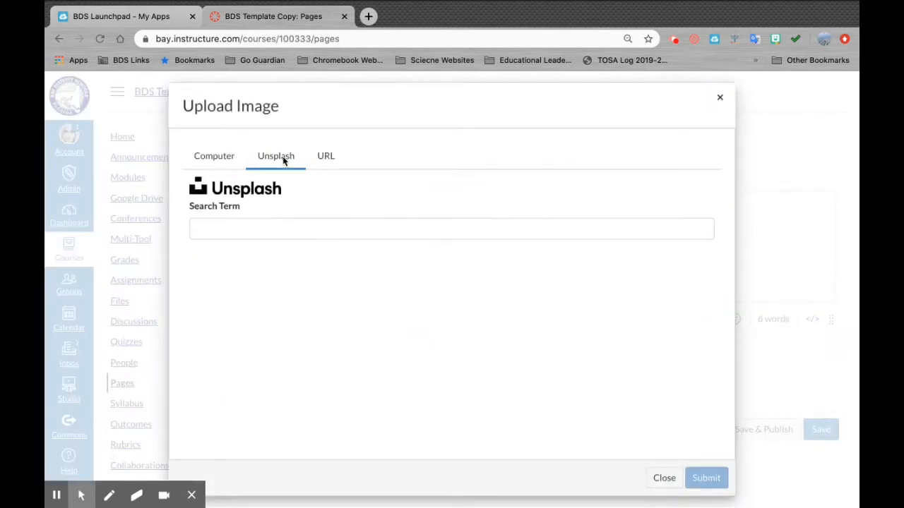
click(226, 225)
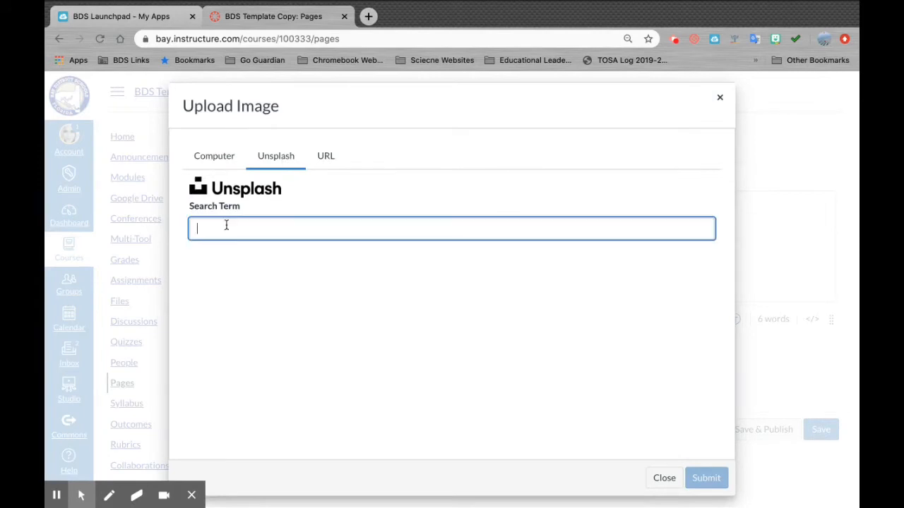
text(DOG)
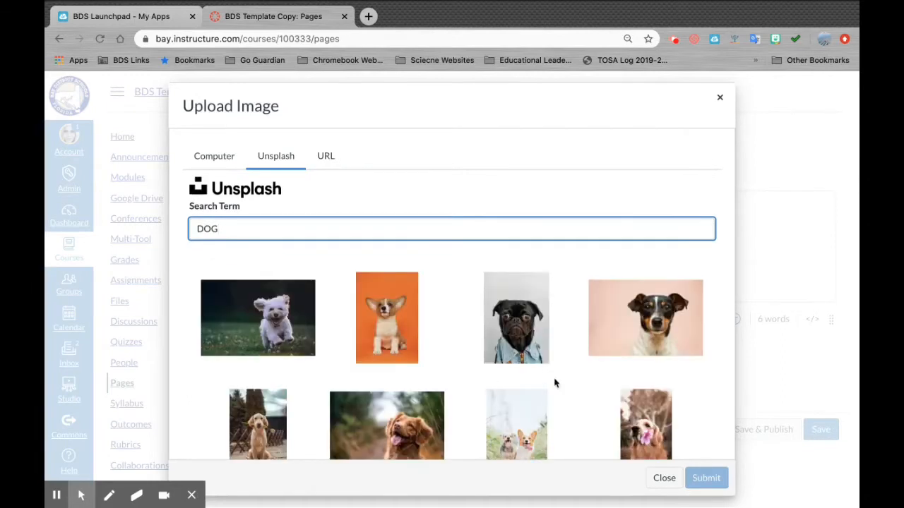
scroll(410, 314, down, 2)
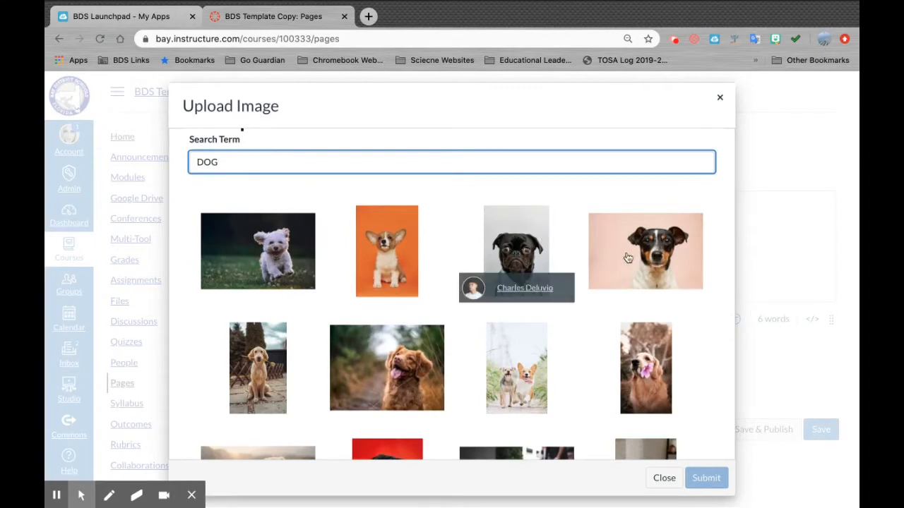
click(525, 245)
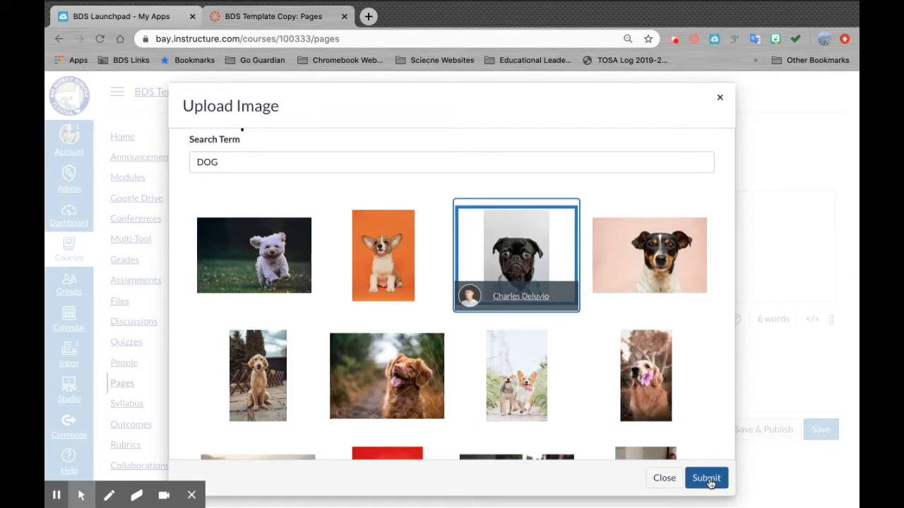
click(708, 479)
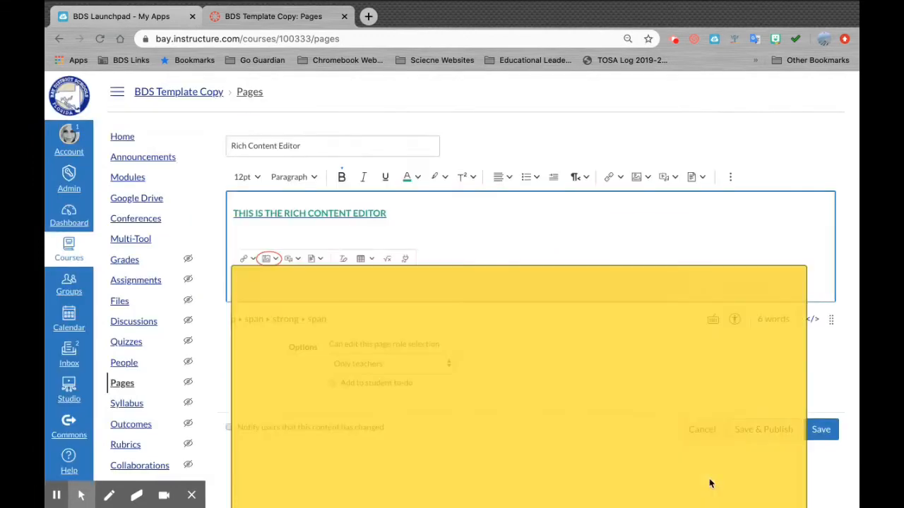
- Shrink the pug photo to about 212 × 295 and check its image options
scroll(665, 224, down, 1)
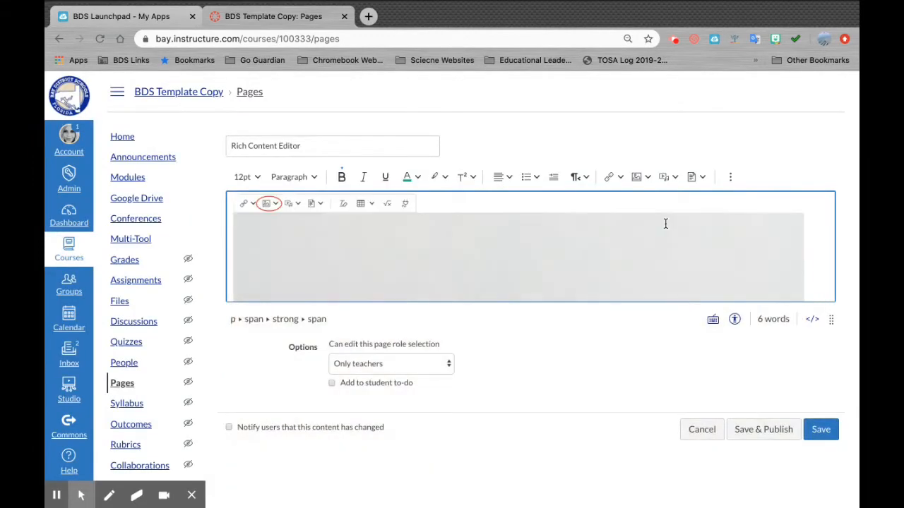
scroll(665, 224, down, 3)
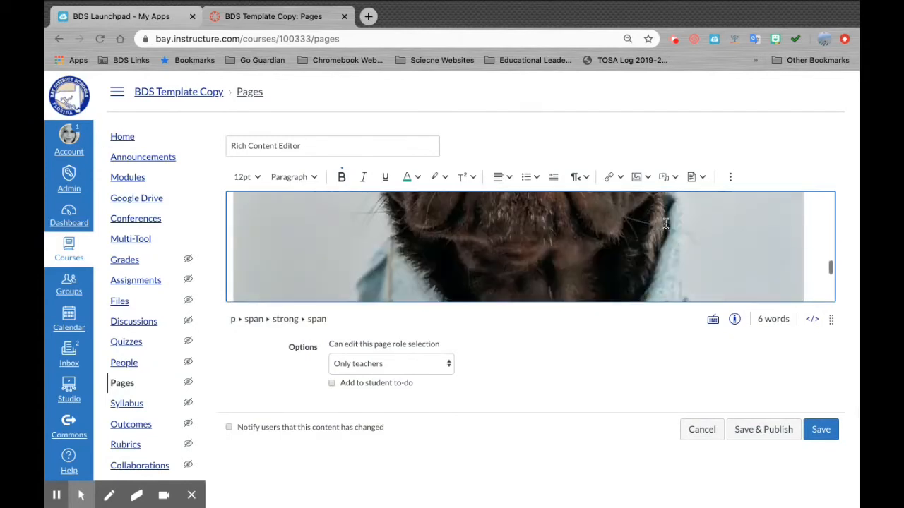
scroll(665, 224, down, 2)
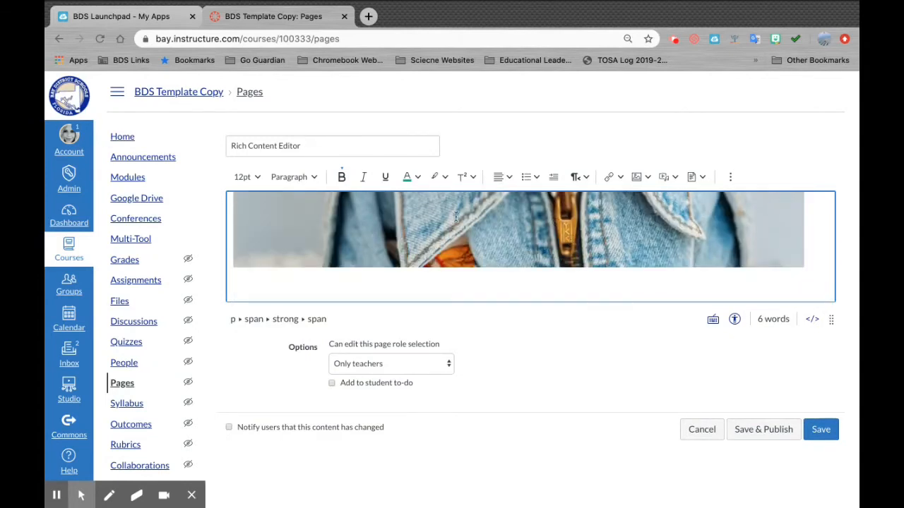
click(753, 229)
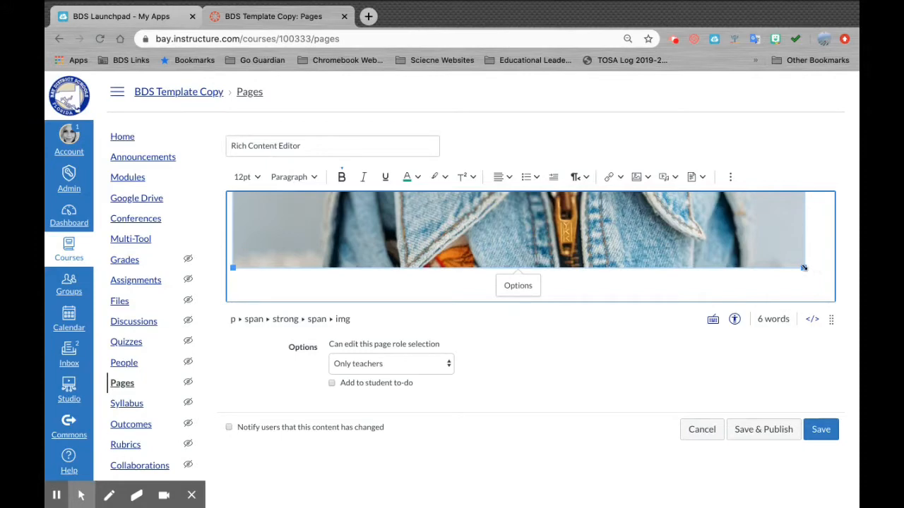
drag(804, 269, 579, 171)
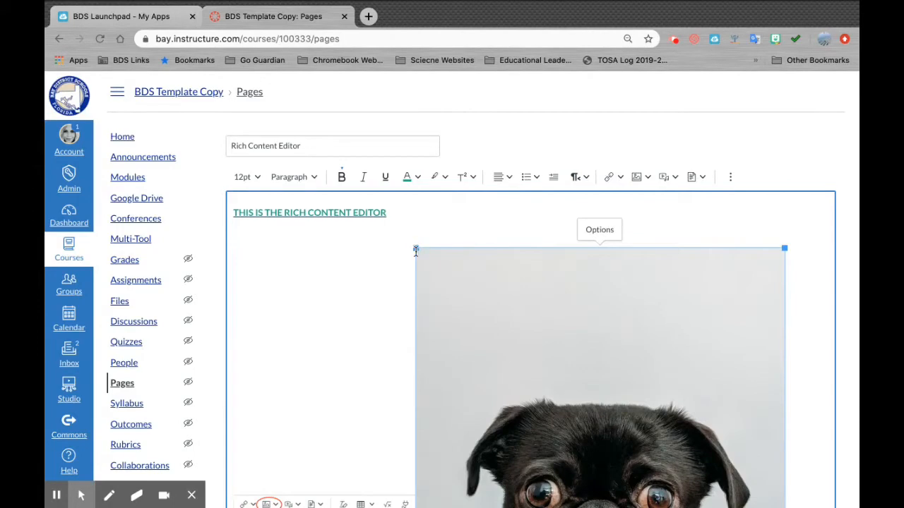
drag(416, 249, 550, 343)
scroll(495, 268, down, 2)
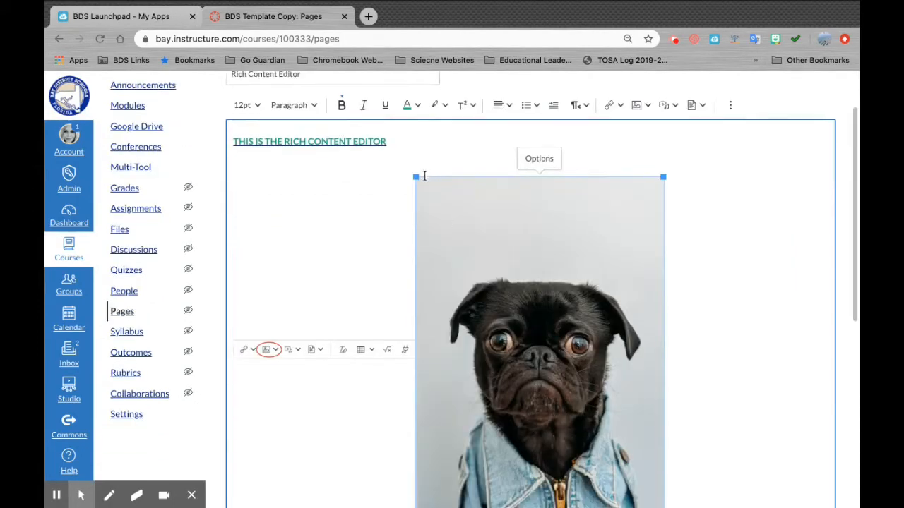
drag(417, 176, 586, 355)
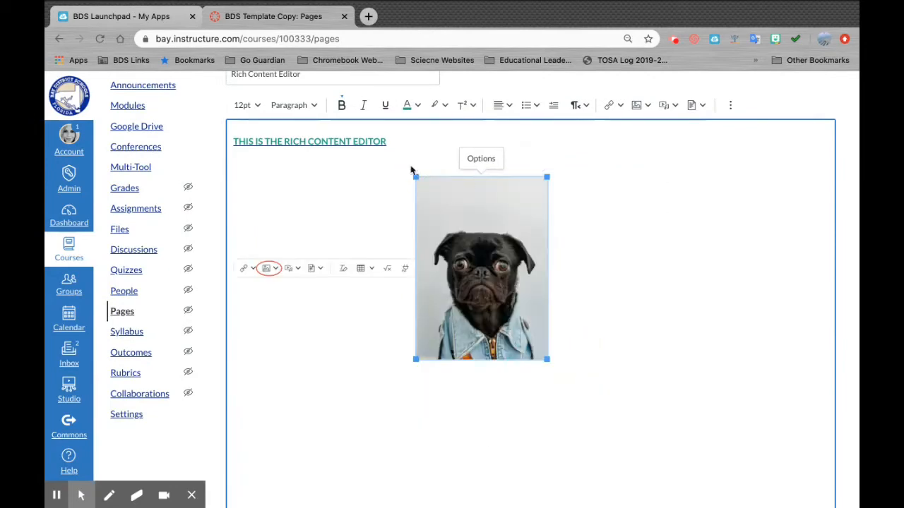
drag(415, 178, 429, 189)
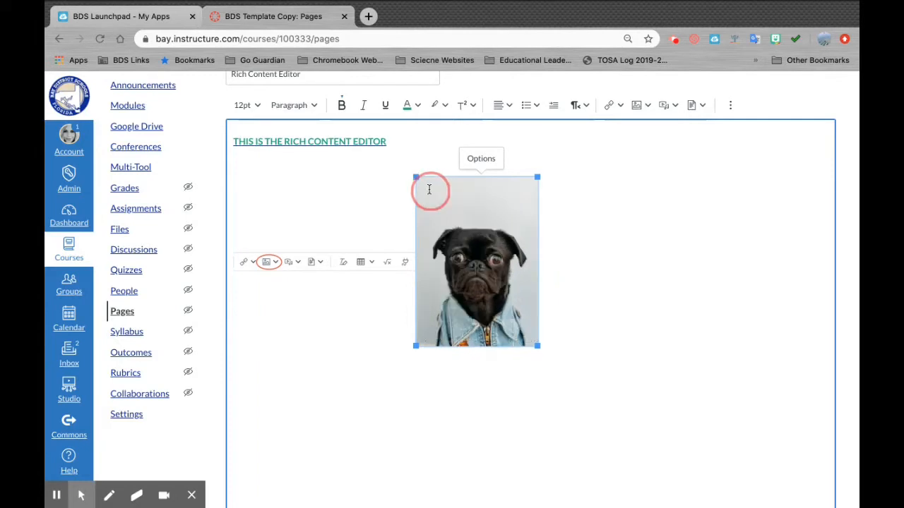
click(477, 160)
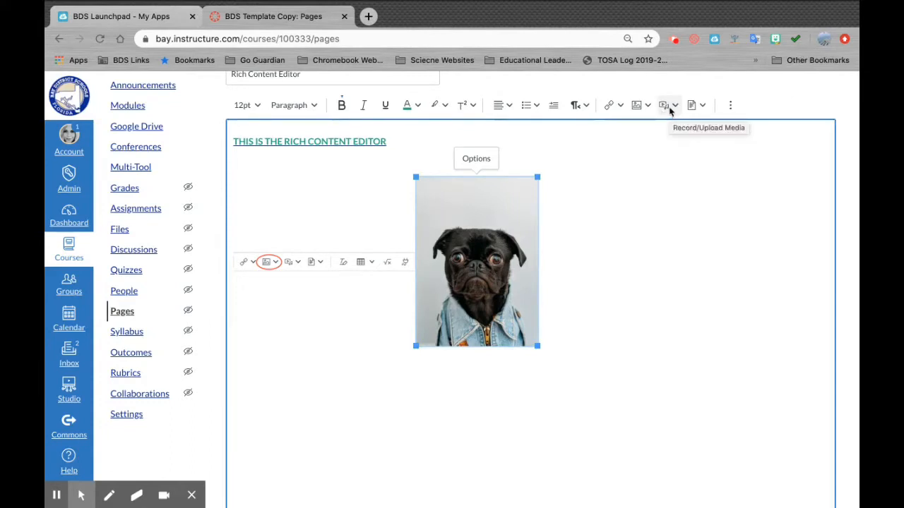
- Deselect the photo and choose Upload/Record Media from the media dropdown
click(568, 331)
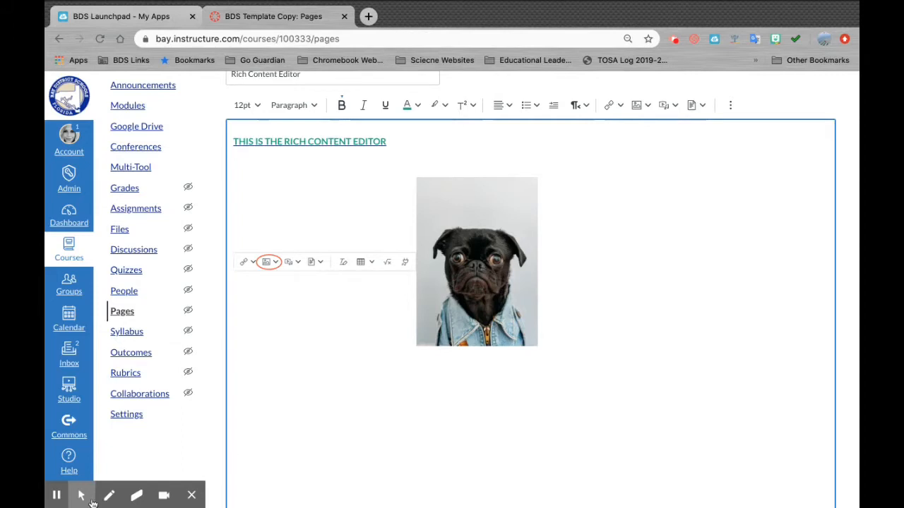
click(57, 499)
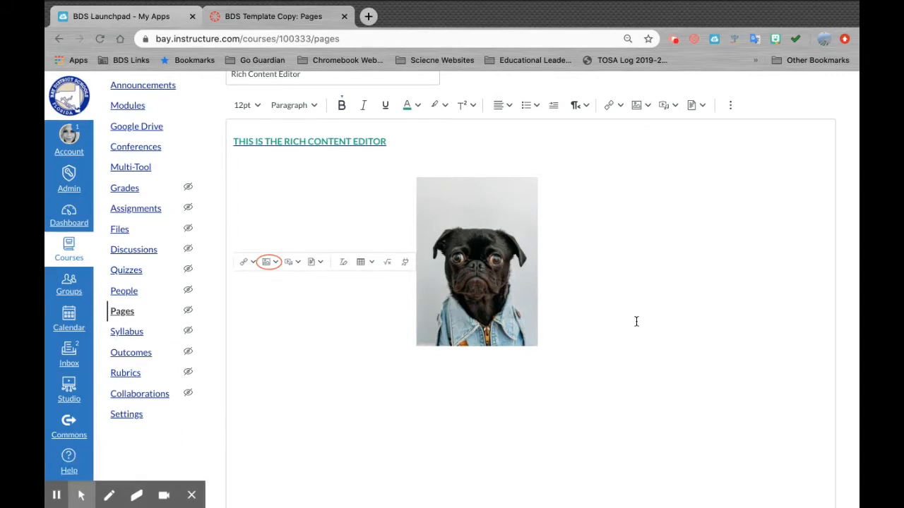
click(674, 106)
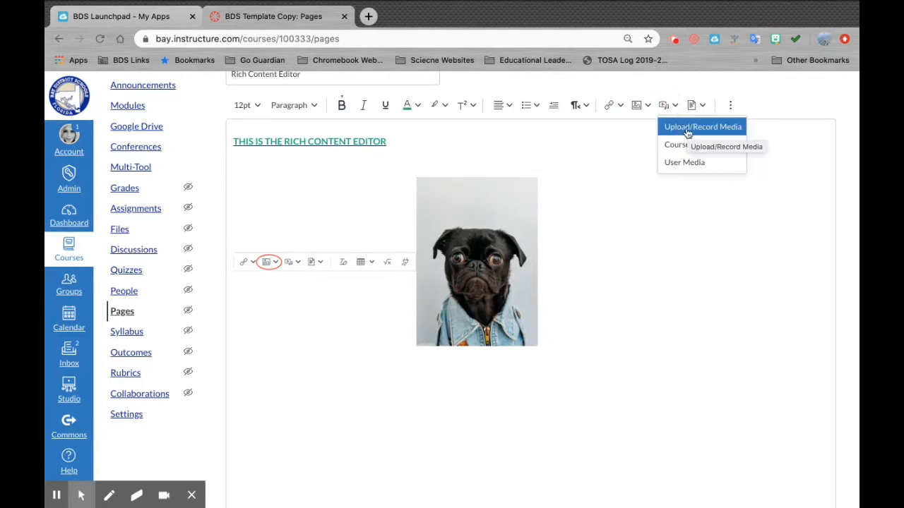
click(690, 128)
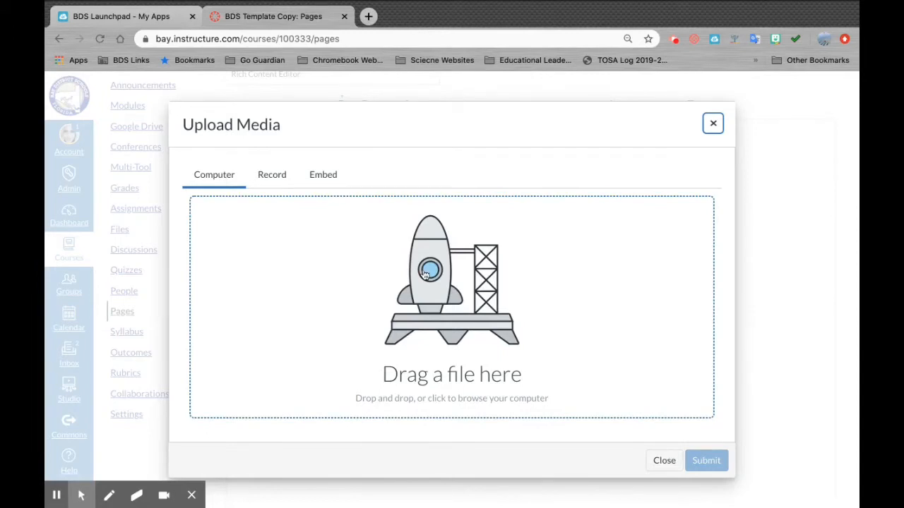
- On the Record tab, set Webcam to No Video and start an audio-only recording
click(278, 176)
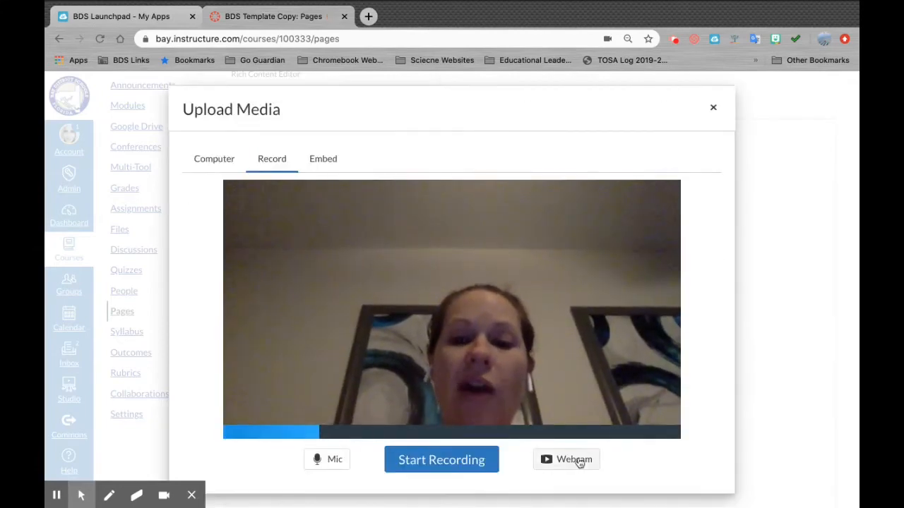
click(578, 461)
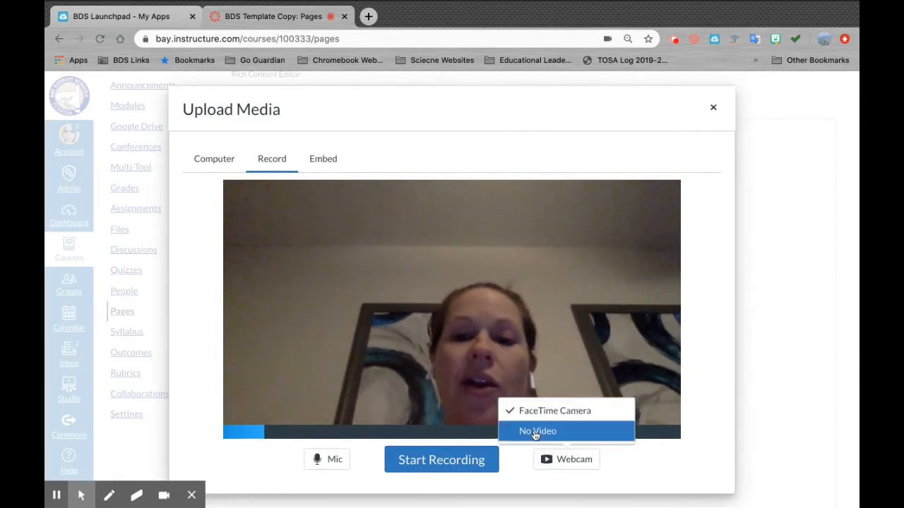
click(534, 434)
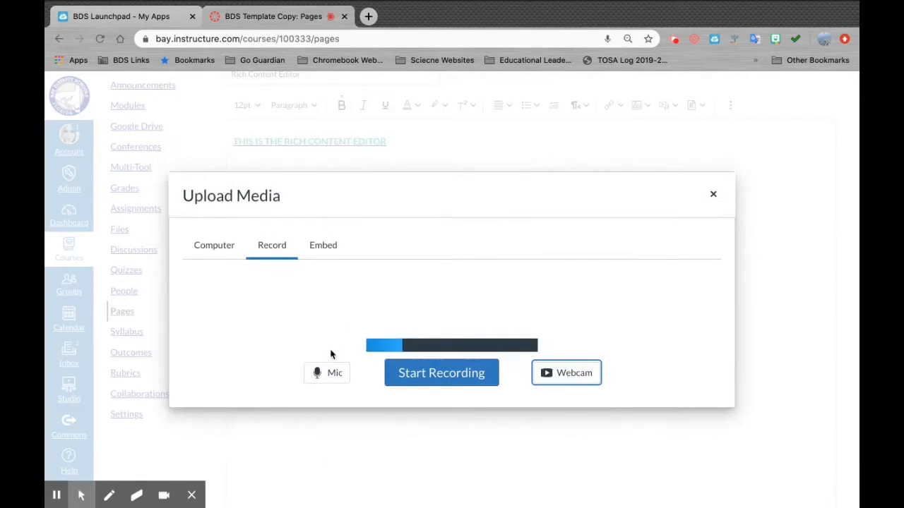
click(576, 379)
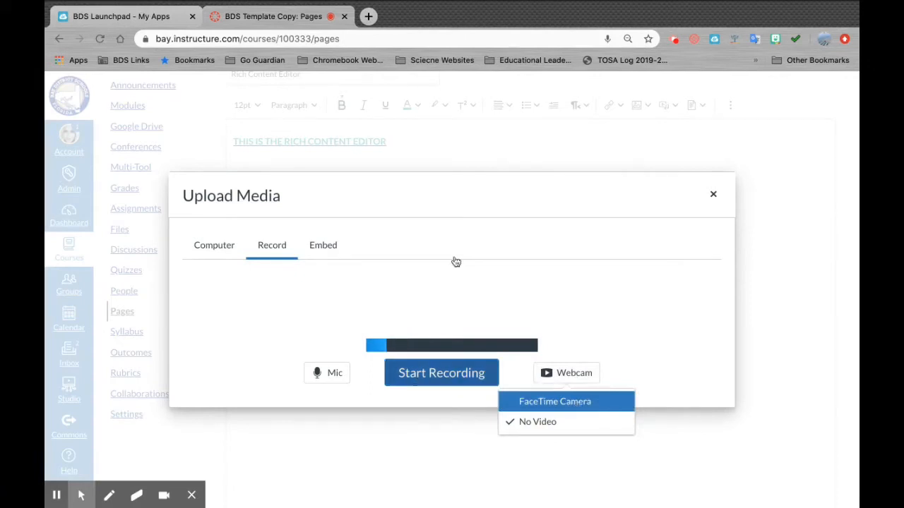
click(439, 376)
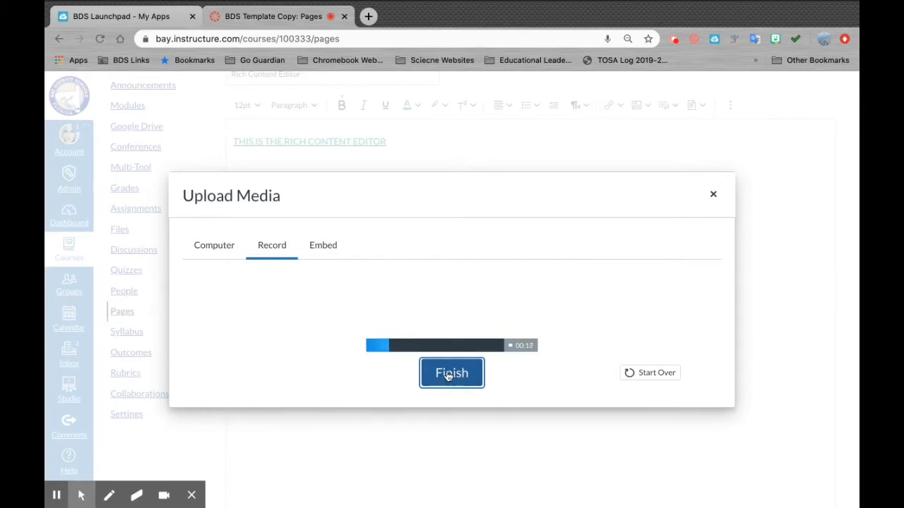
- Stop the recording, title it 'Example Audio' and save it below the pug photo
click(448, 377)
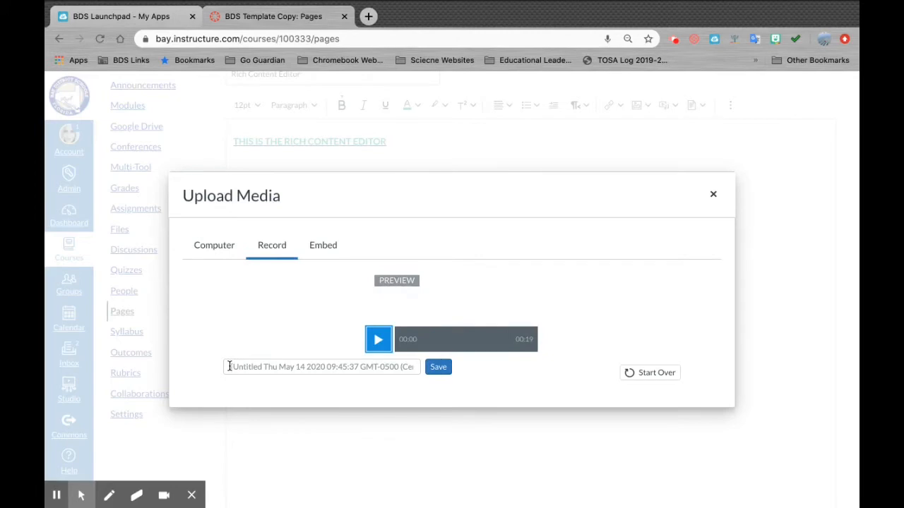
click(230, 367)
click(229, 366)
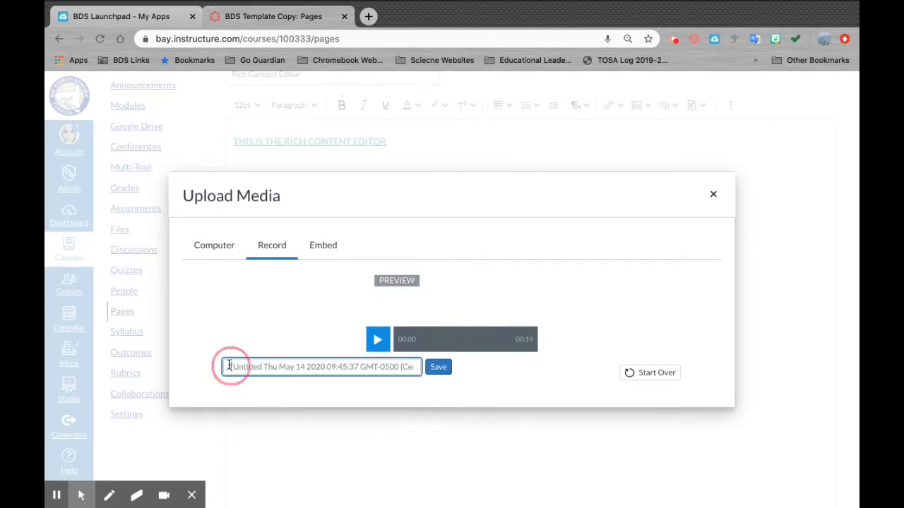
drag(229, 365, 448, 371)
click(372, 369)
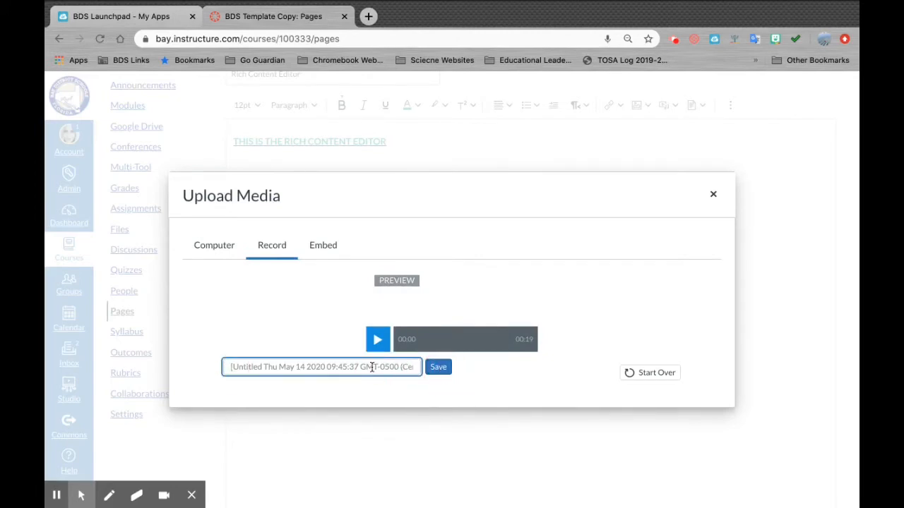
text(Exa)
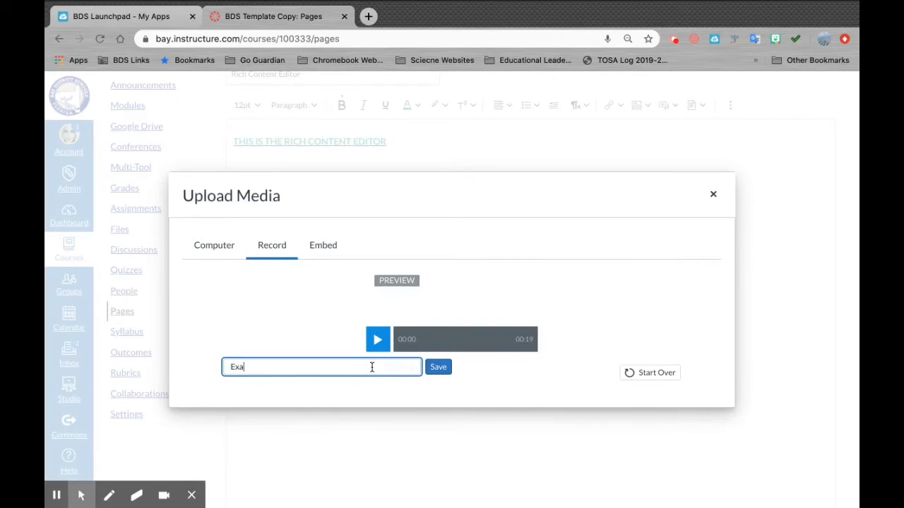
text(mple Audio)
click(444, 369)
scroll(444, 366, down, 1)
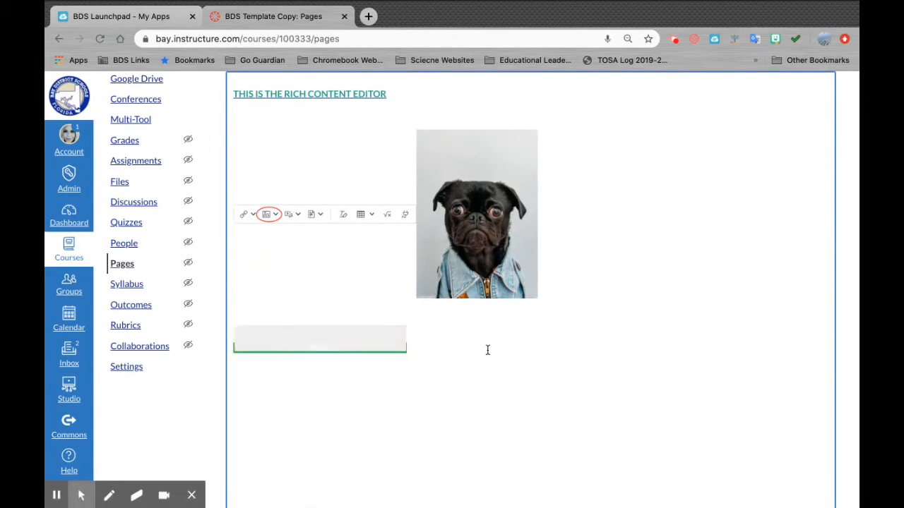
scroll(485, 350, up, 2)
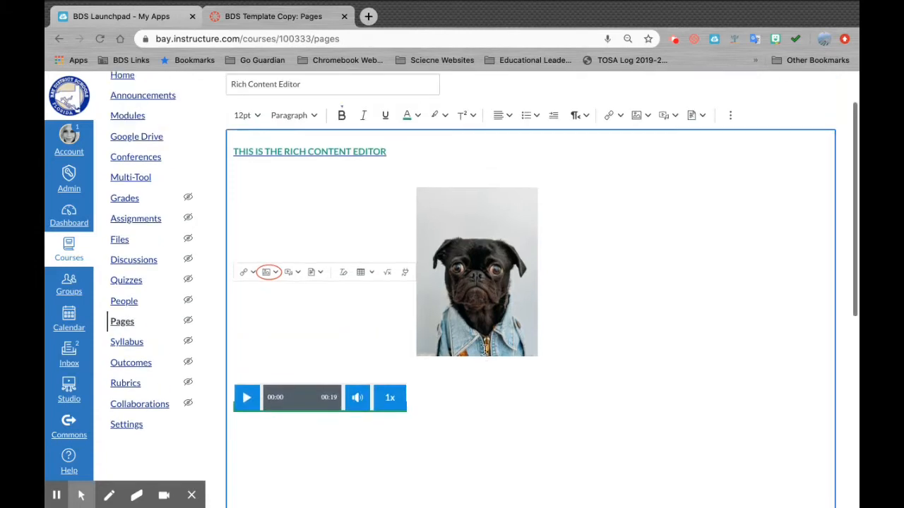
scroll(485, 350, down, 1)
scroll(485, 350, up, 1)
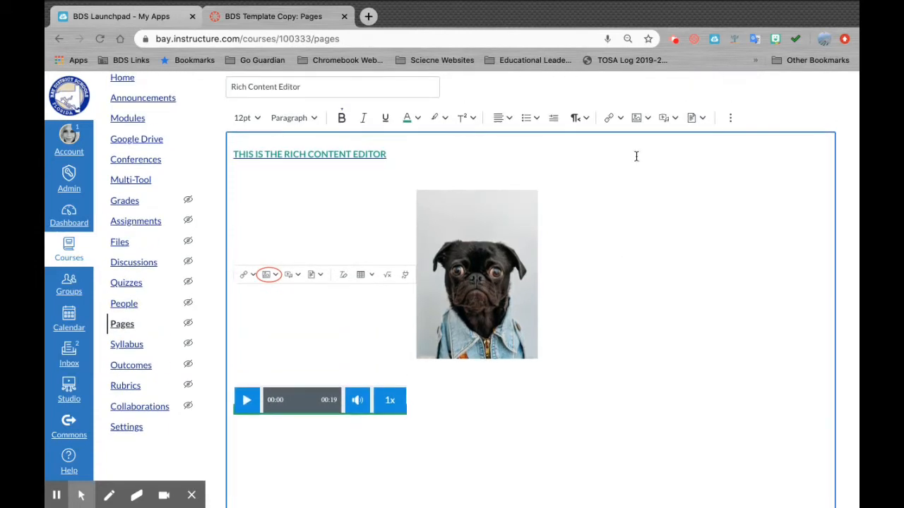
click(674, 120)
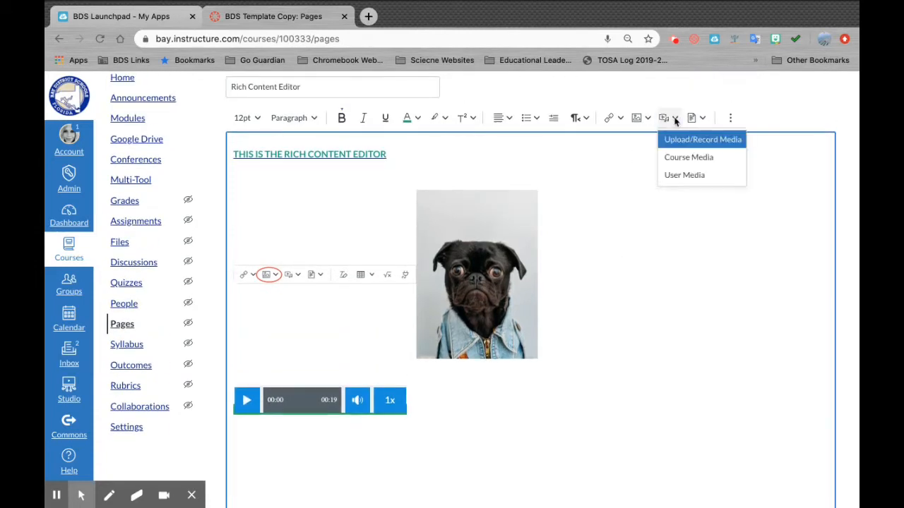
click(676, 140)
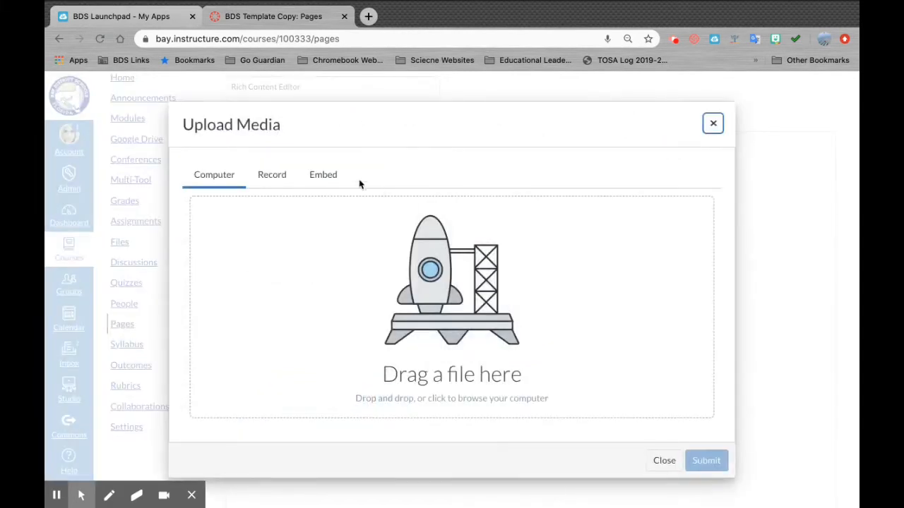
click(319, 175)
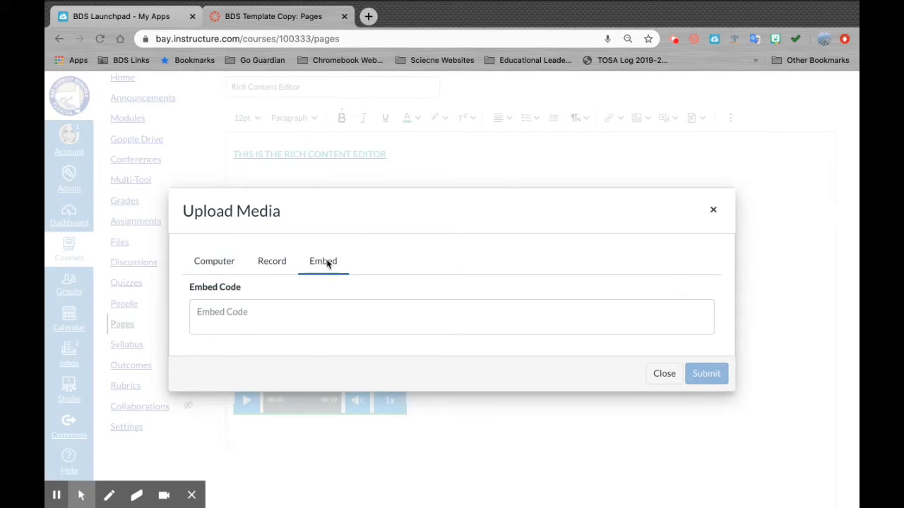
click(211, 312)
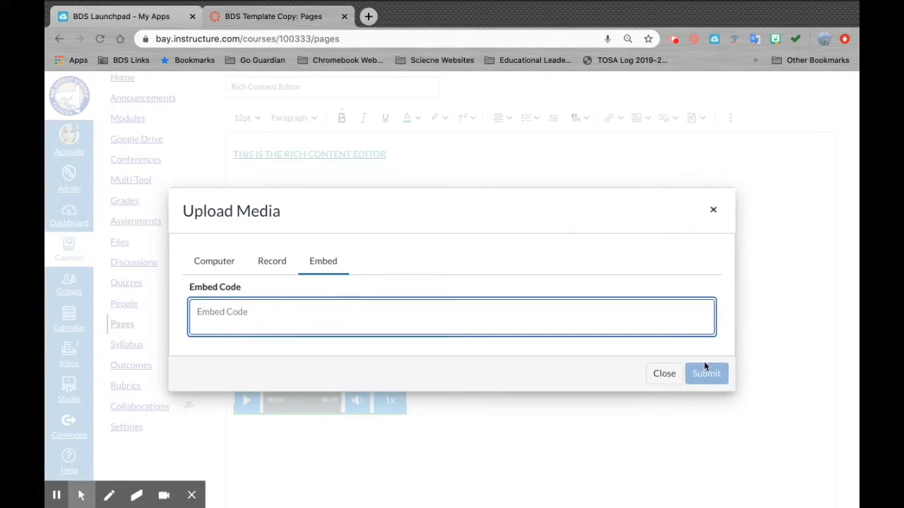
click(715, 212)
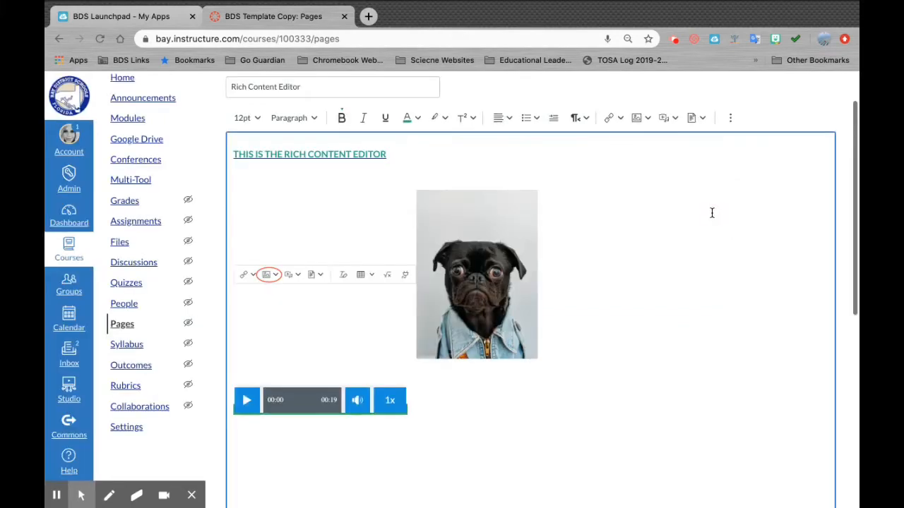
- Open the Documents toolbar dropdown listing Upload Document, Course Documents and User Documents
scroll(569, 422, down, 1)
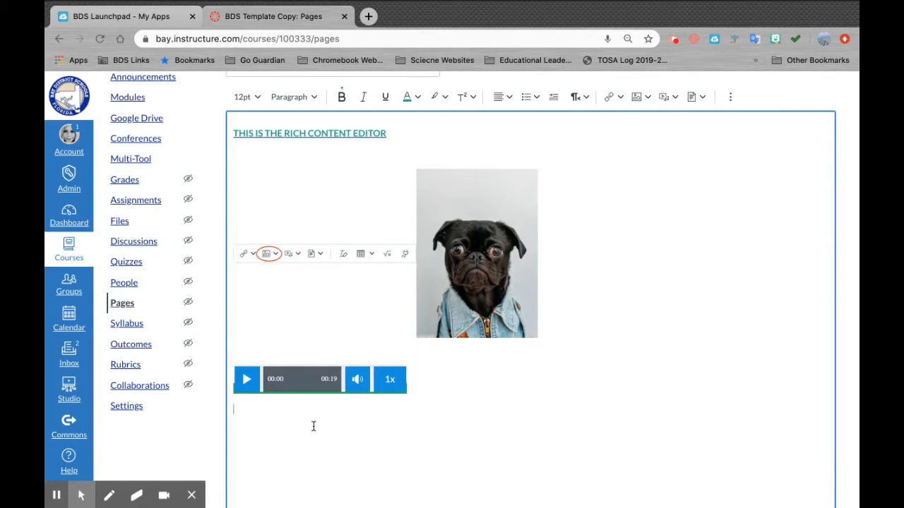
click(702, 97)
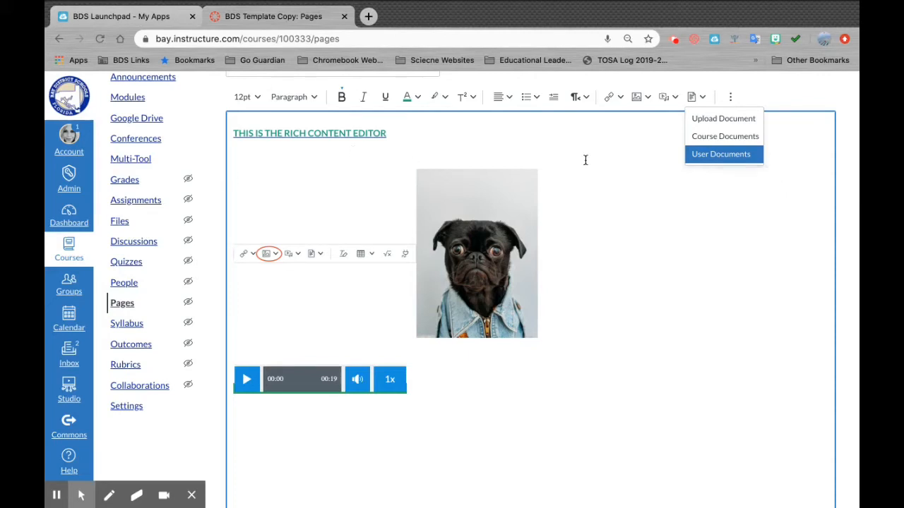
- Upload 'BDS Launchpad - My Apps' PDF from Recents, insert its link, and open its link options
click(486, 403)
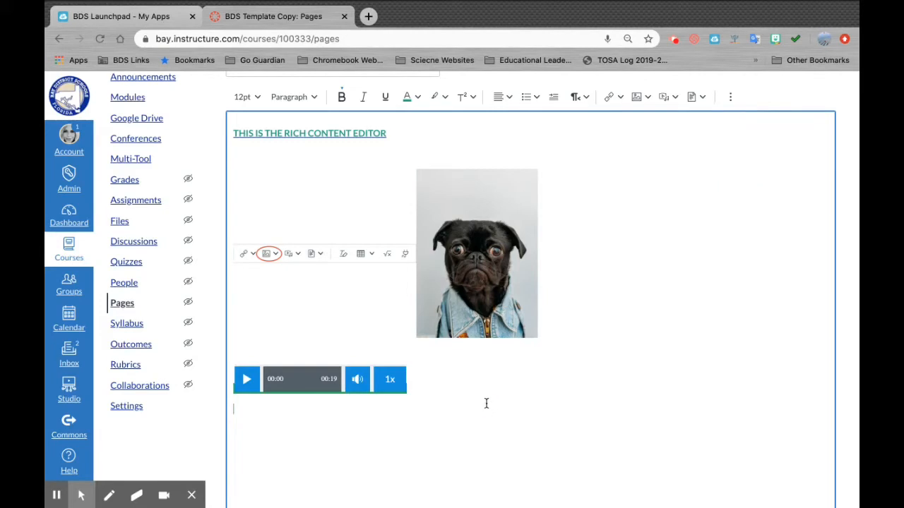
click(701, 99)
click(702, 124)
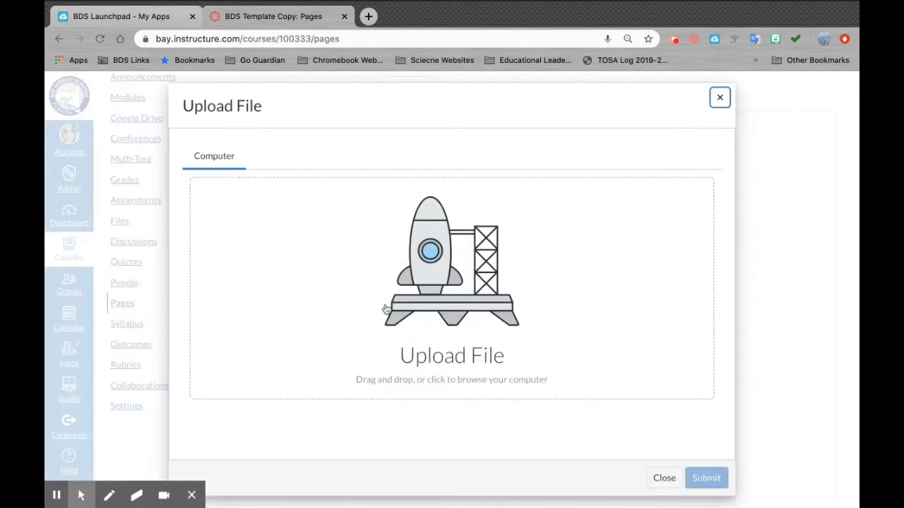
click(446, 281)
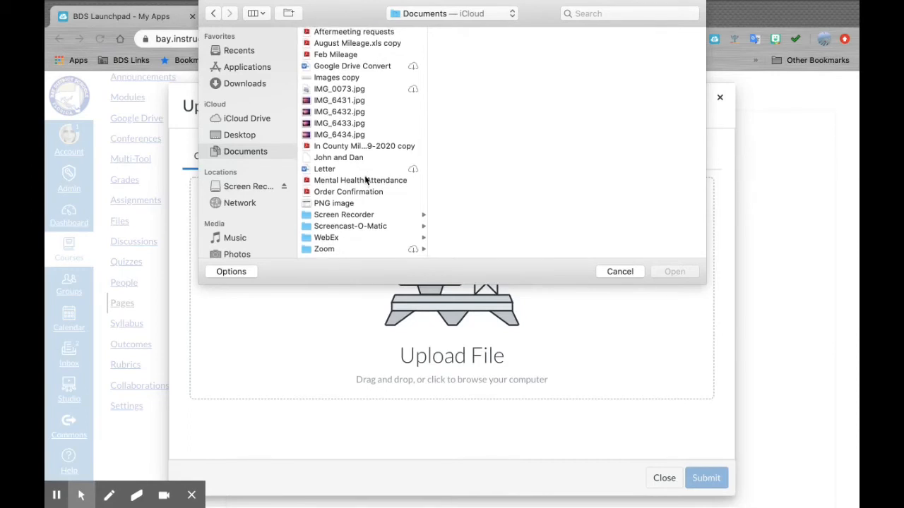
click(240, 50)
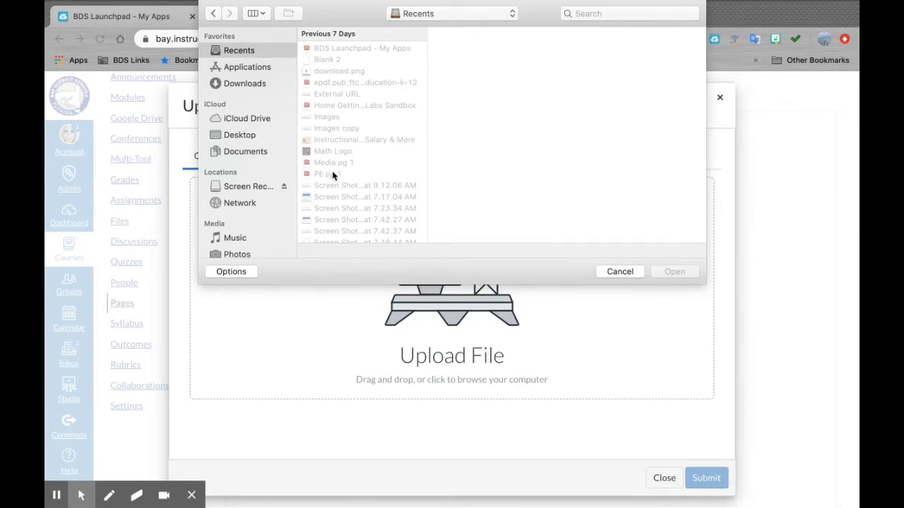
click(352, 51)
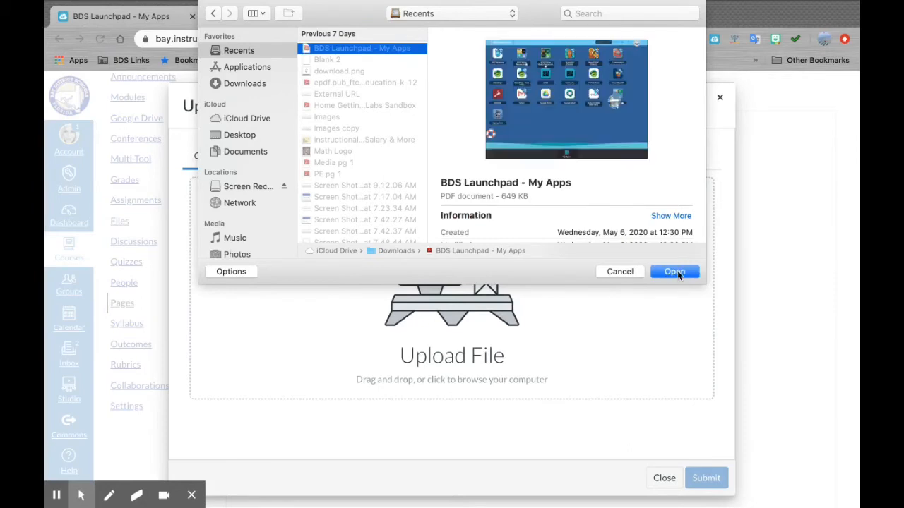
click(676, 276)
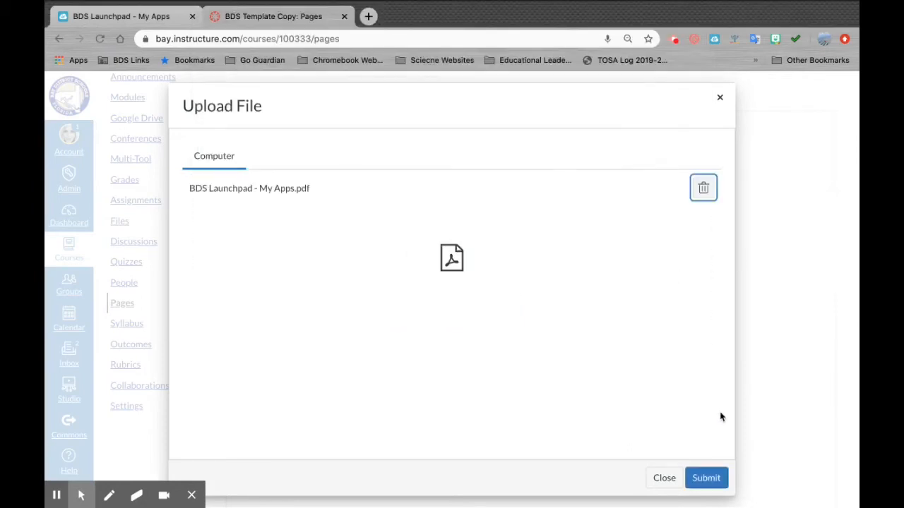
click(707, 479)
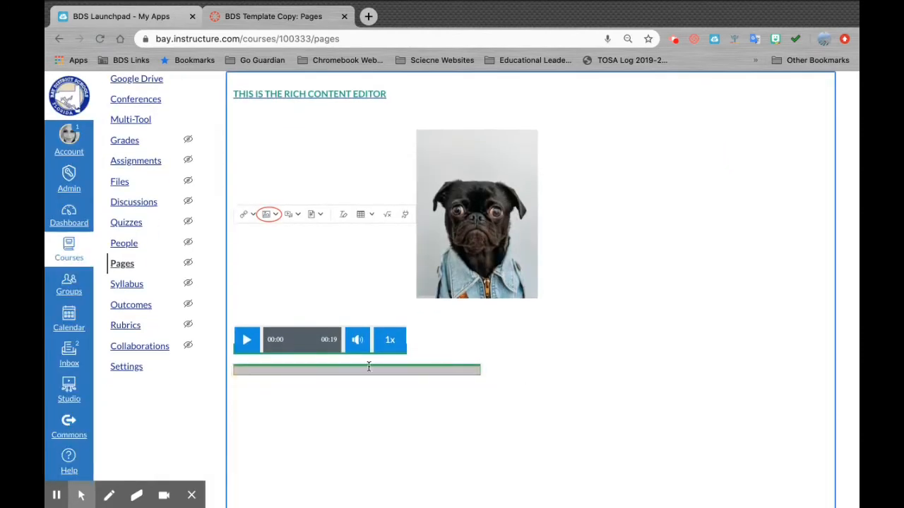
click(293, 345)
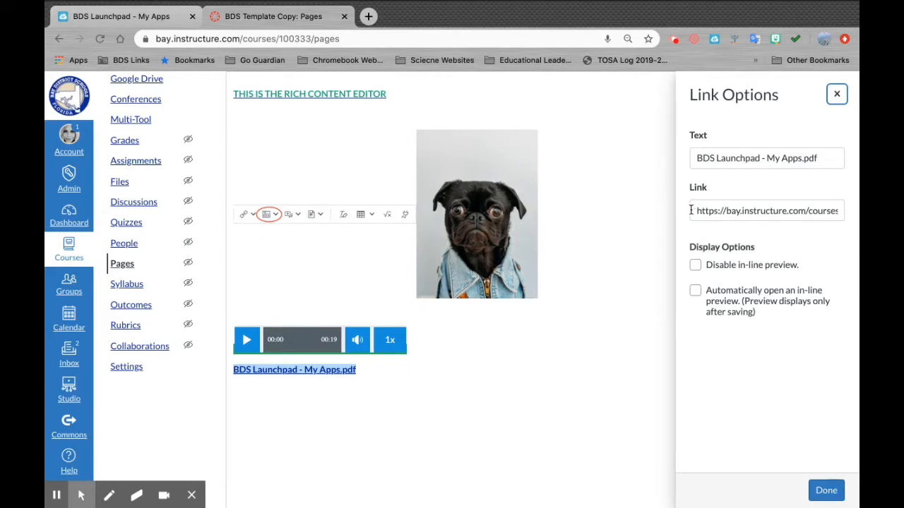
- Turn on 'Automatically open an in-line preview' for the PDF link and close Link Options
mouse_move(693, 210)
mouse_down()
mouse_move(753, 210)
mouse_move(696, 210)
mouse_up()
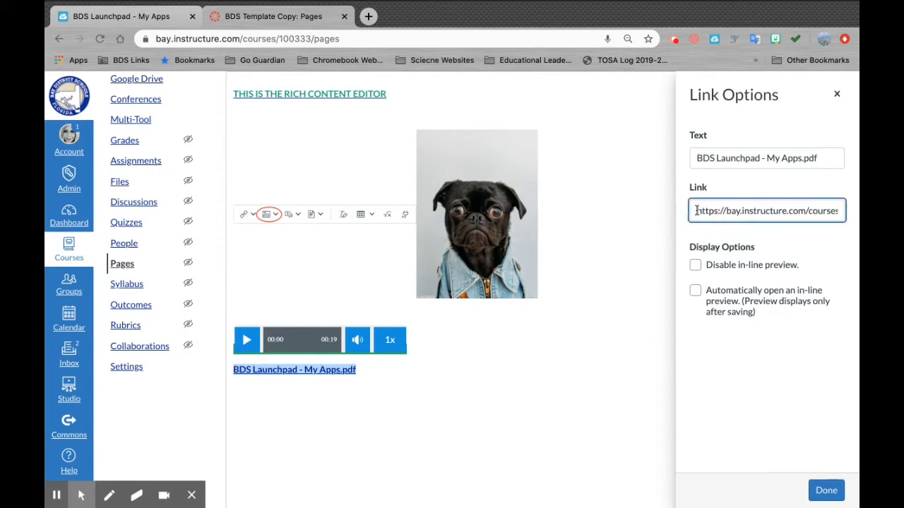
click(694, 292)
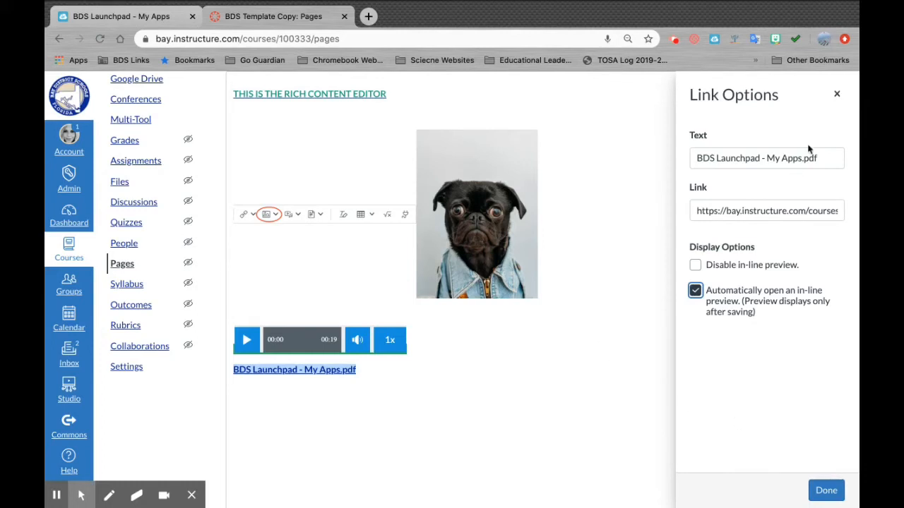
click(837, 96)
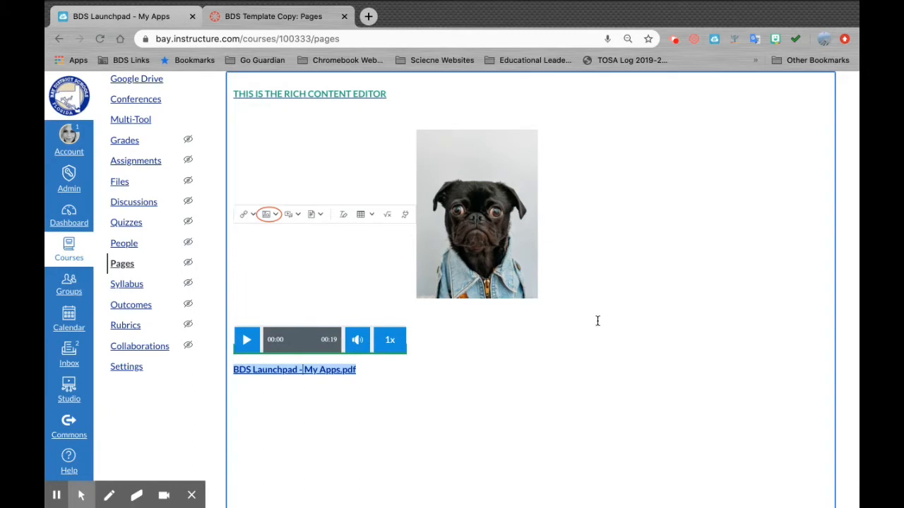
scroll(597, 318, up, 3)
scroll(598, 321, down, 1)
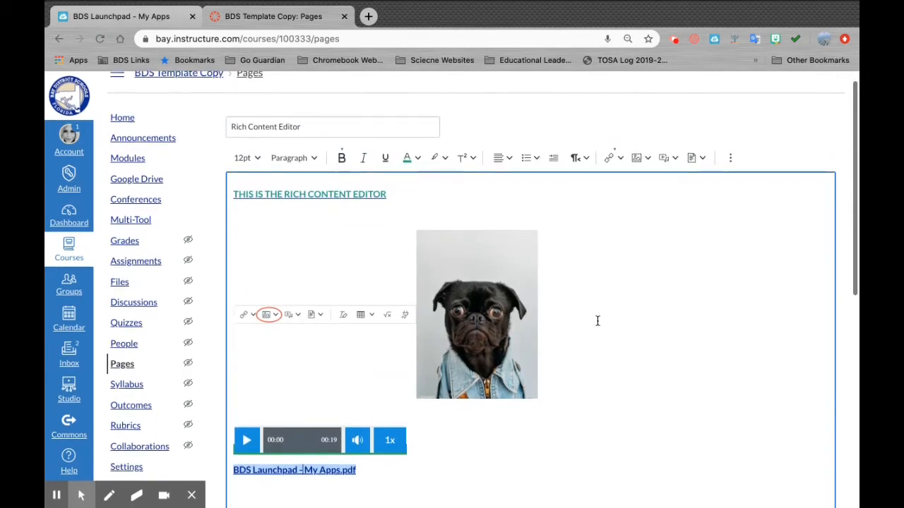
- Expand the full editor toolbar and add a new line after the BDS Launchpad PDF link
click(730, 160)
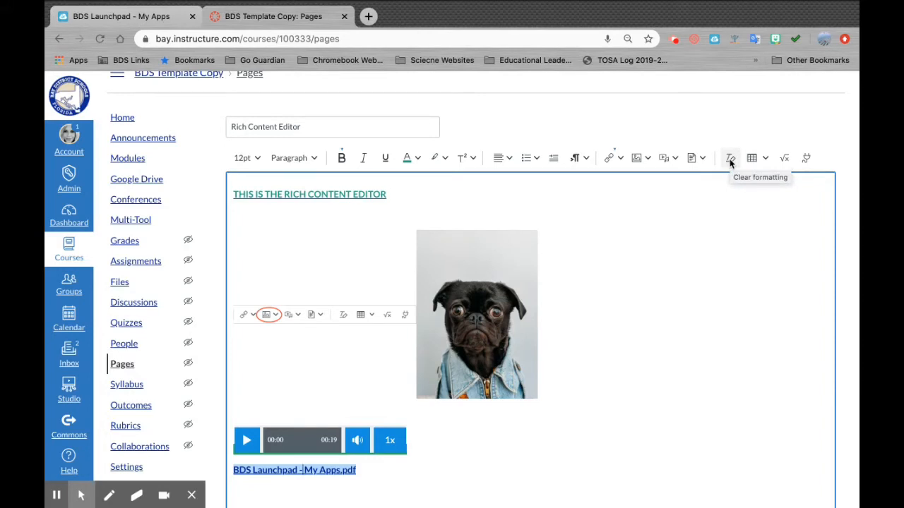
click(425, 473)
key(Return)
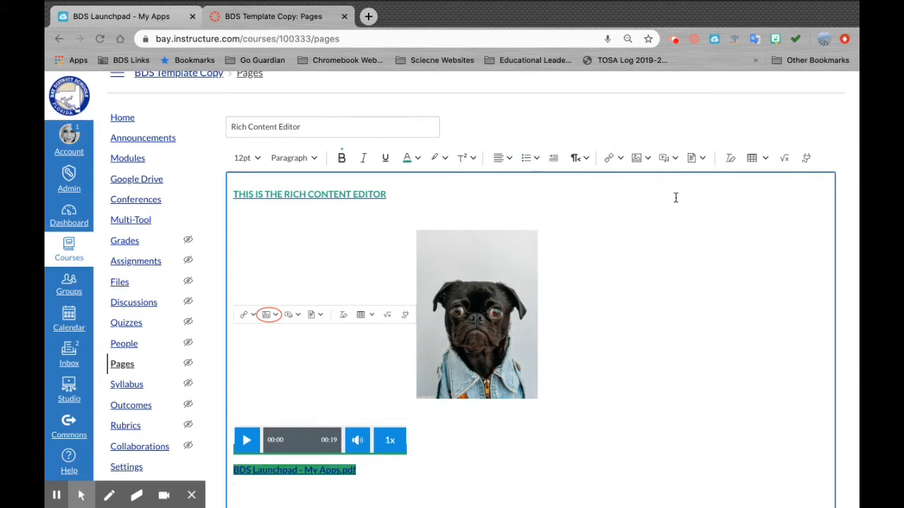
- Insert a 3-column, 2-row table below the PDF link
click(764, 159)
mouse_move(767, 180)
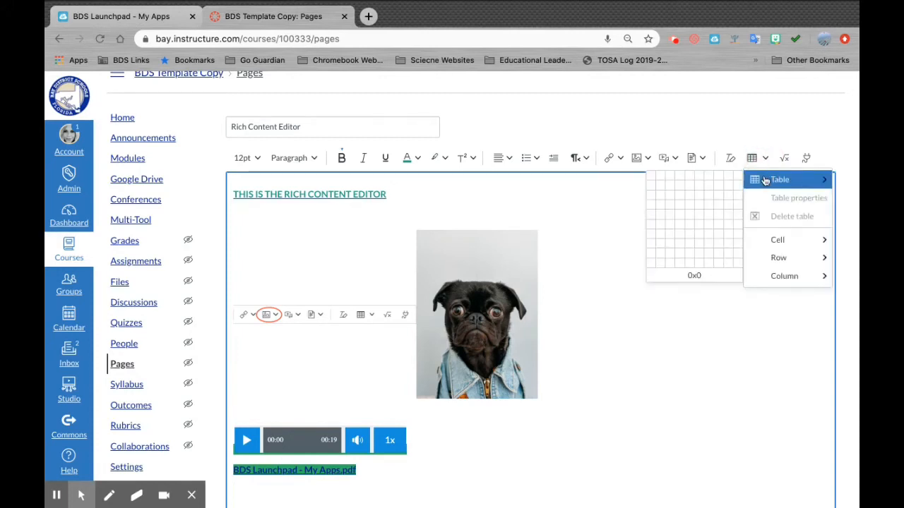
click(668, 189)
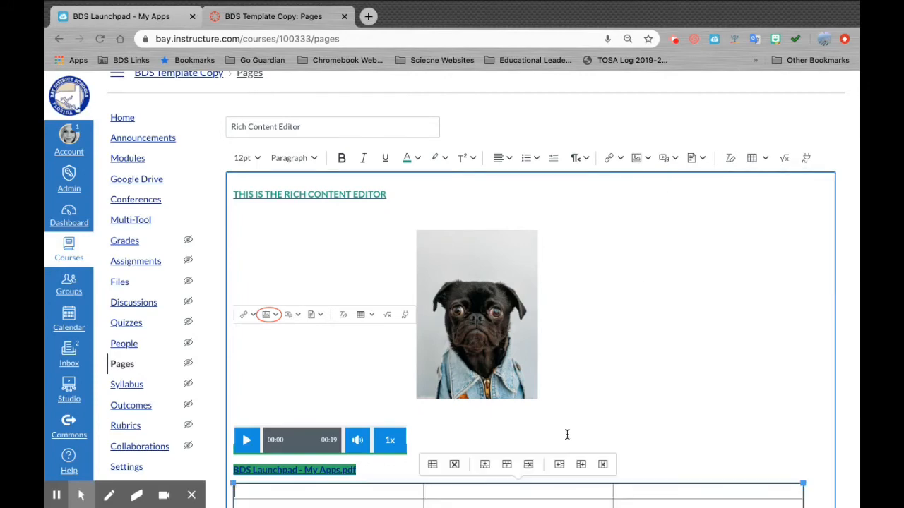
scroll(567, 435, down, 1)
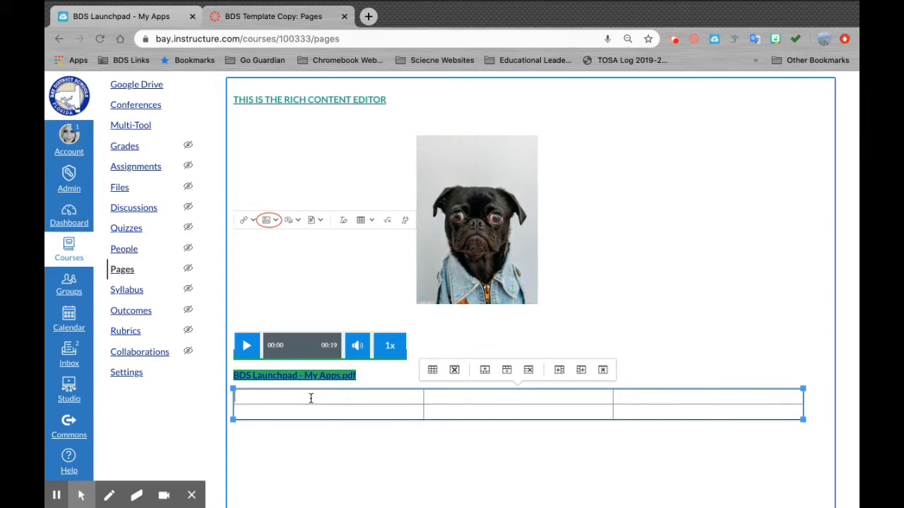
- Review the table's properties, including Advanced border settings, and close without changes
click(420, 389)
click(432, 372)
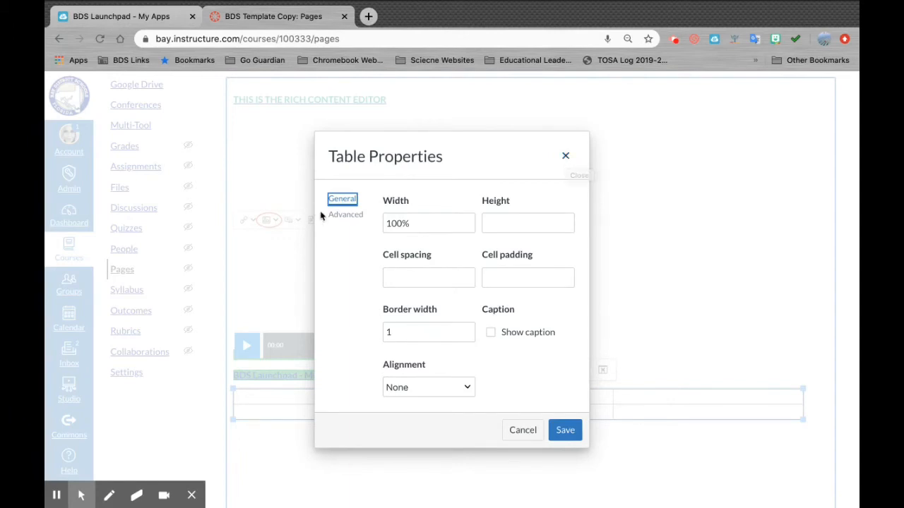
click(337, 217)
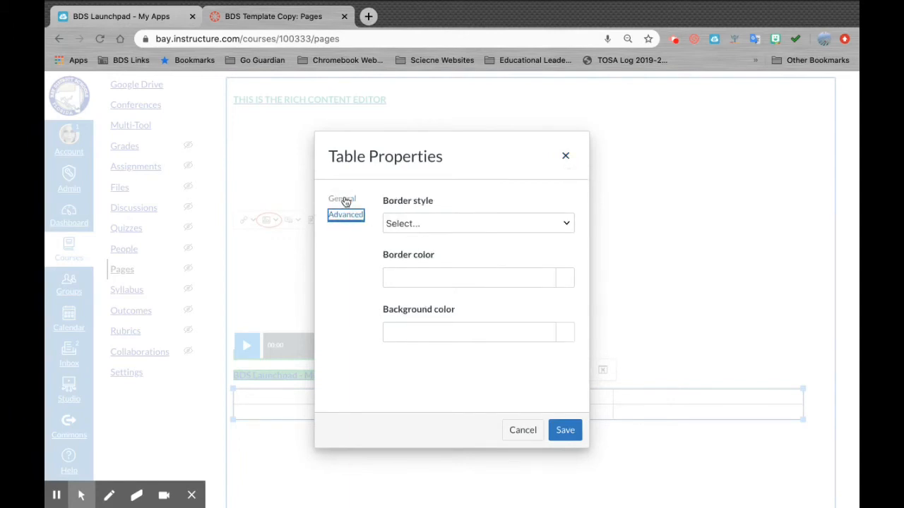
click(565, 156)
scroll(646, 188, up, 3)
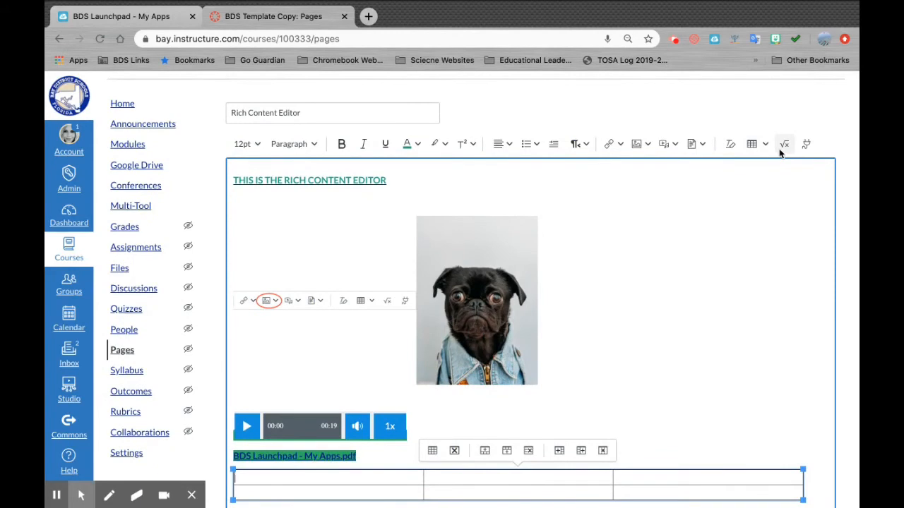
scroll(712, 347, down, 2)
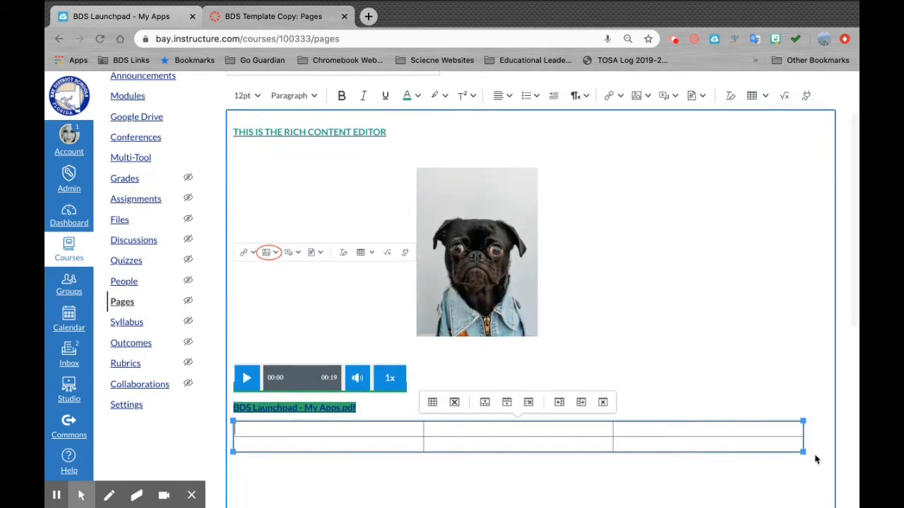
- Insert the equation 16 ÷ 4 = beneath the table with the math equation editor
click(396, 482)
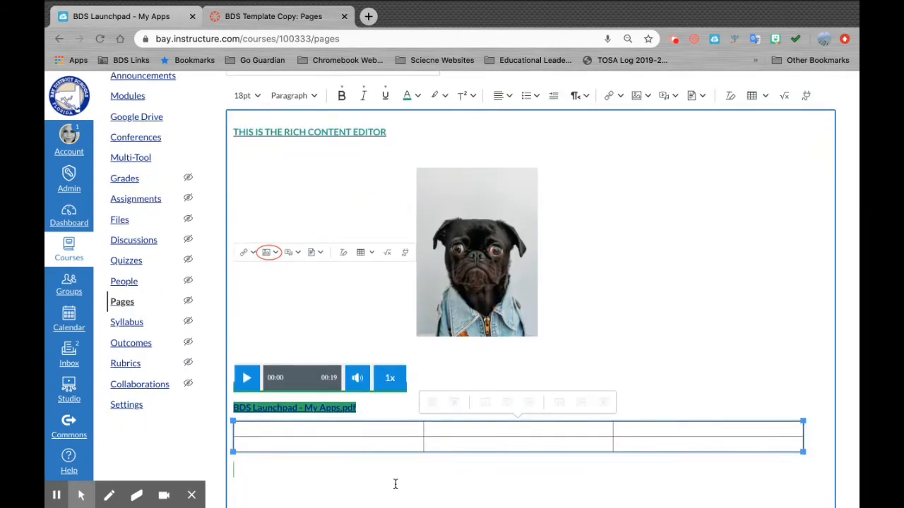
click(784, 99)
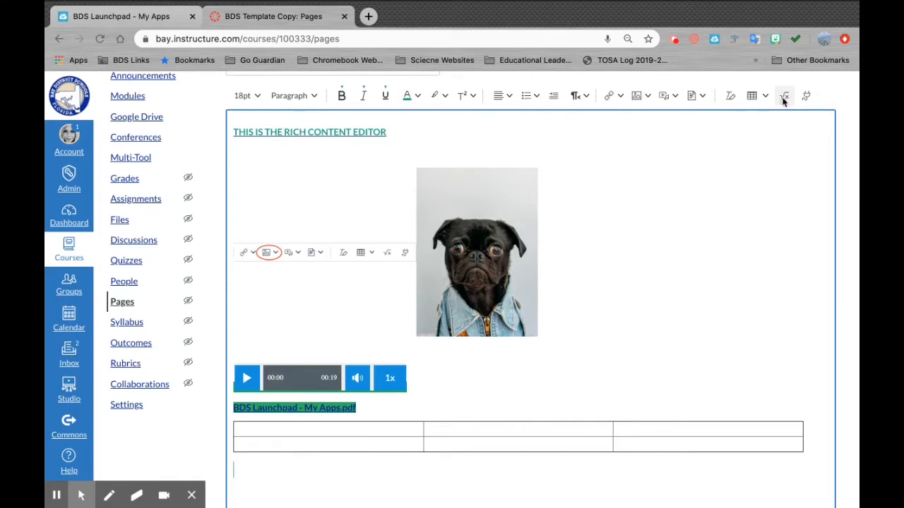
scroll(763, 182, up, 2)
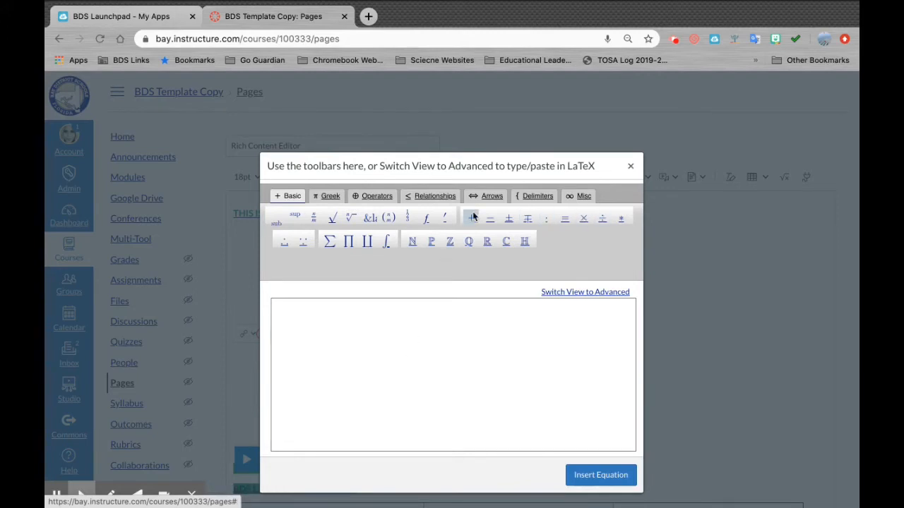
scroll(444, 359, down, 1)
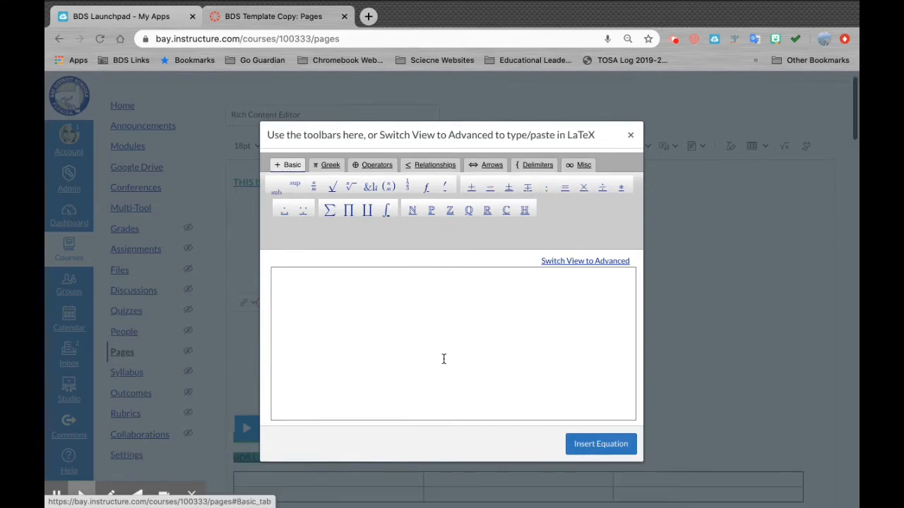
click(366, 309)
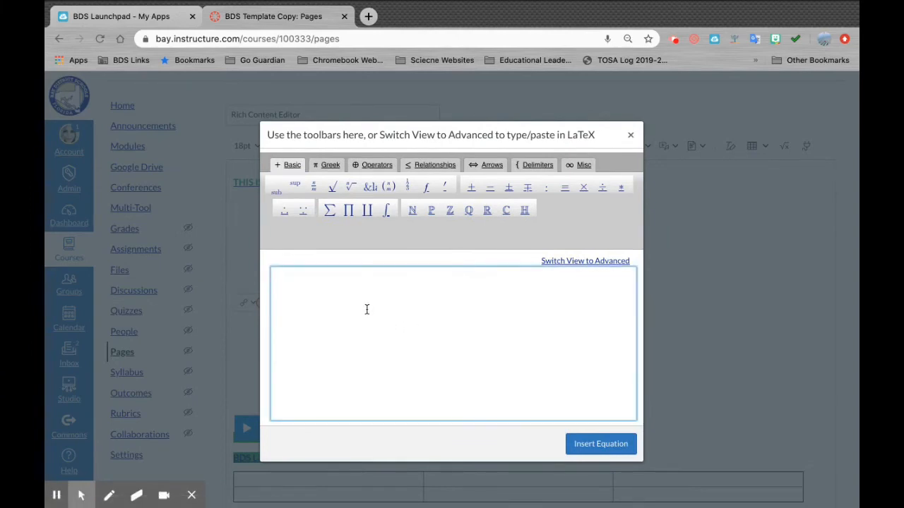
text(16)
click(602, 188)
text(4)
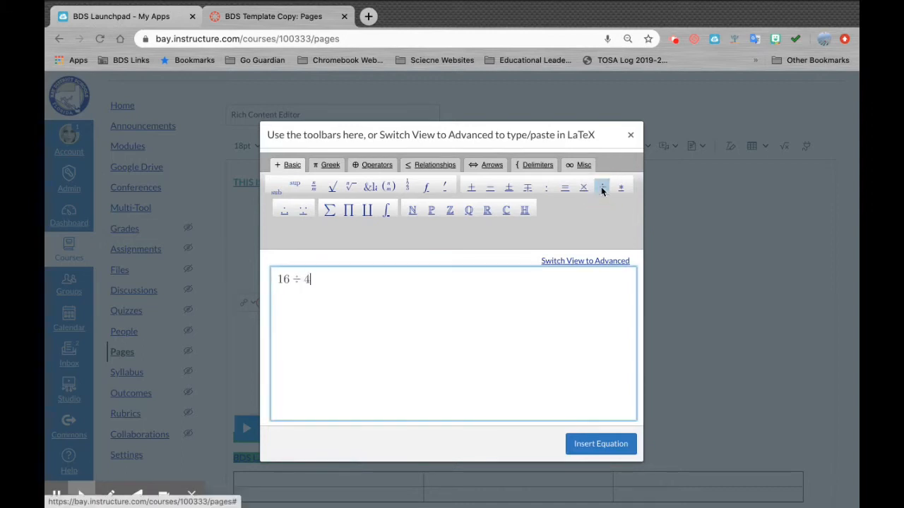
click(565, 187)
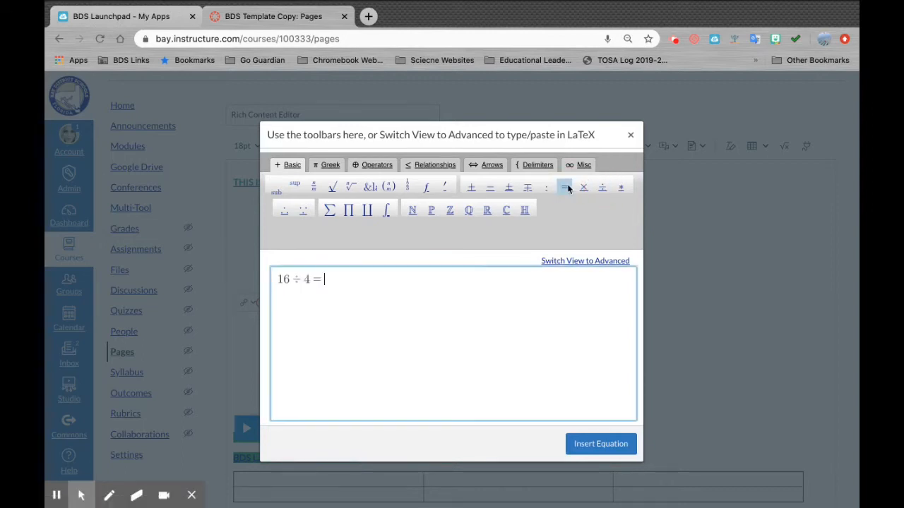
click(592, 446)
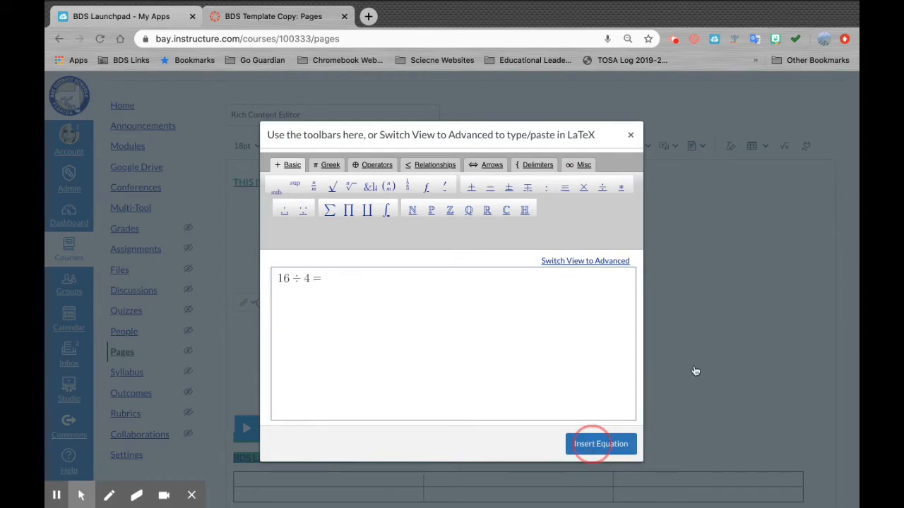
scroll(694, 366, down, 3)
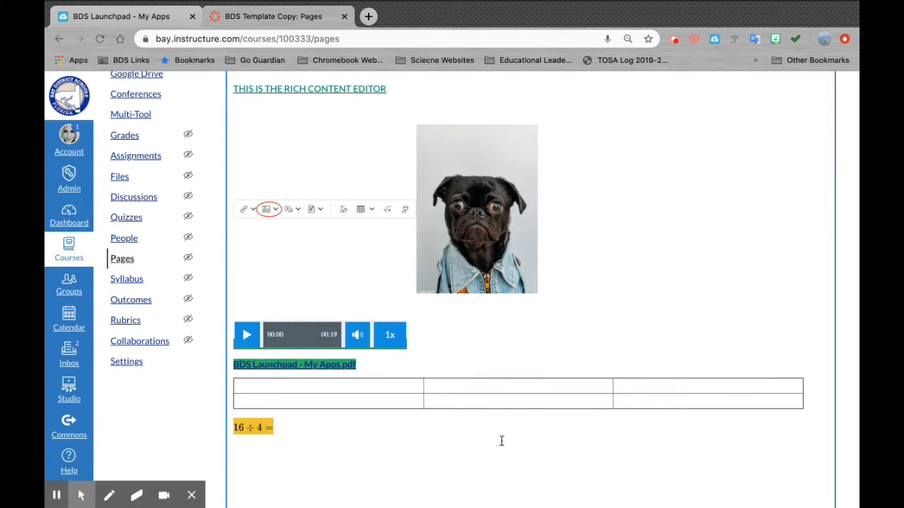
- Open the Select App list, scroll past Khan Academy and Quizlet, and expand YouTube's description
scroll(500, 440, up, 3)
scroll(692, 329, down, 6)
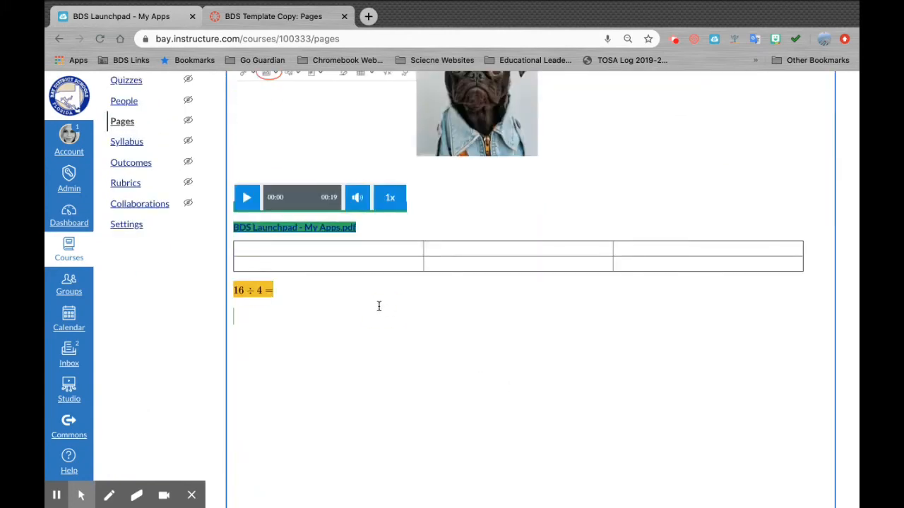
scroll(525, 273, up, 6)
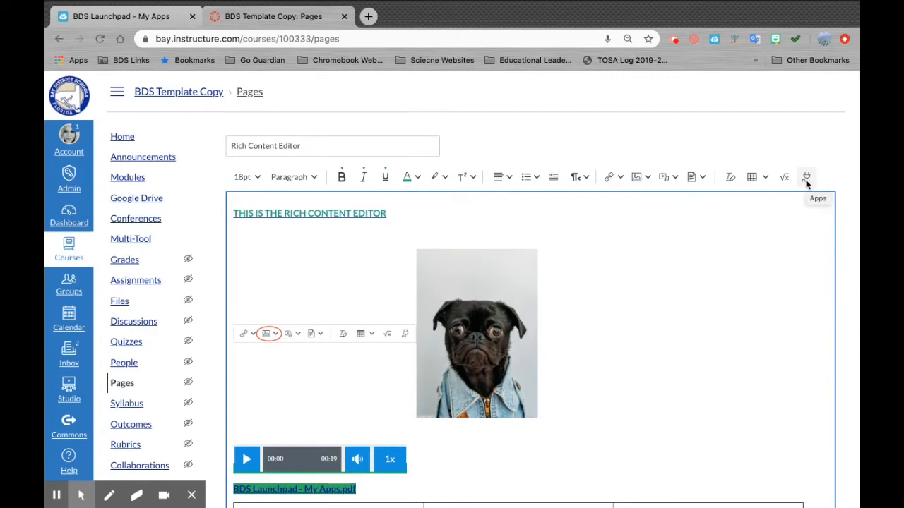
click(806, 178)
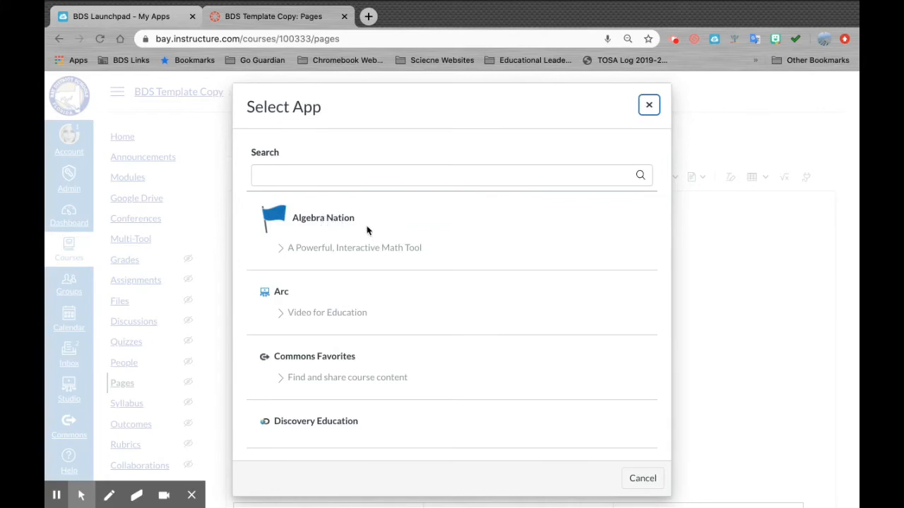
scroll(364, 220, down, 1)
scroll(363, 221, up, 1)
scroll(363, 327, down, 2)
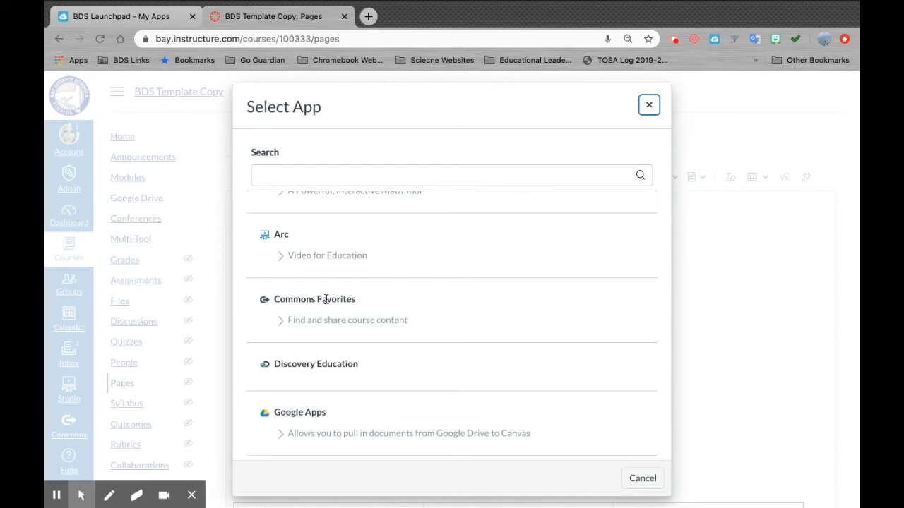
scroll(391, 353, down, 2)
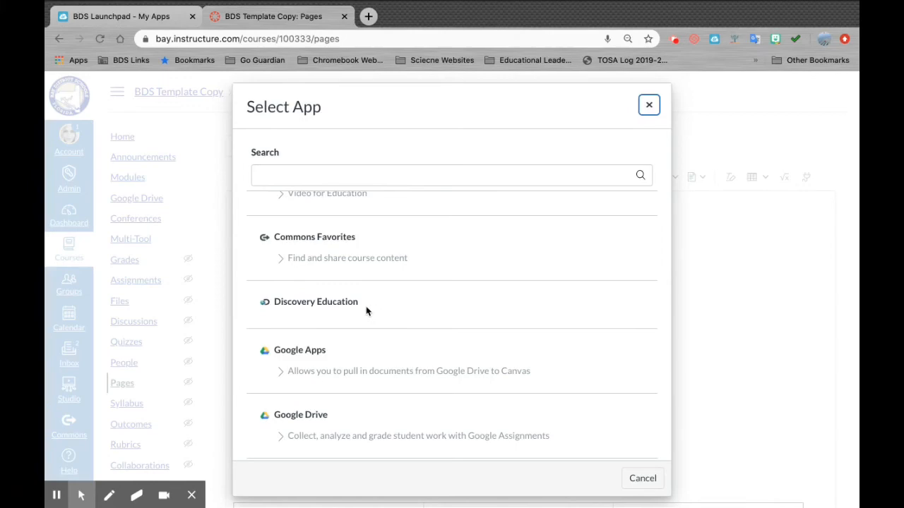
scroll(366, 311, down, 1)
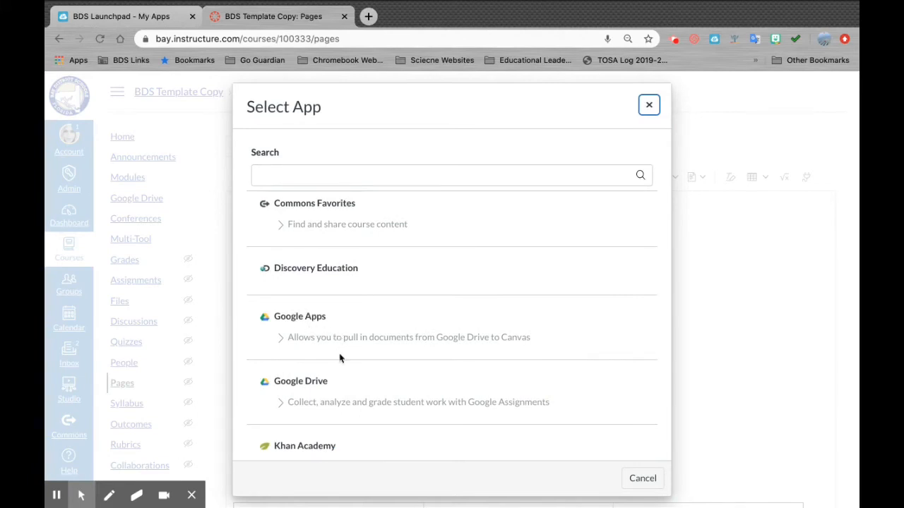
scroll(339, 357, down, 2)
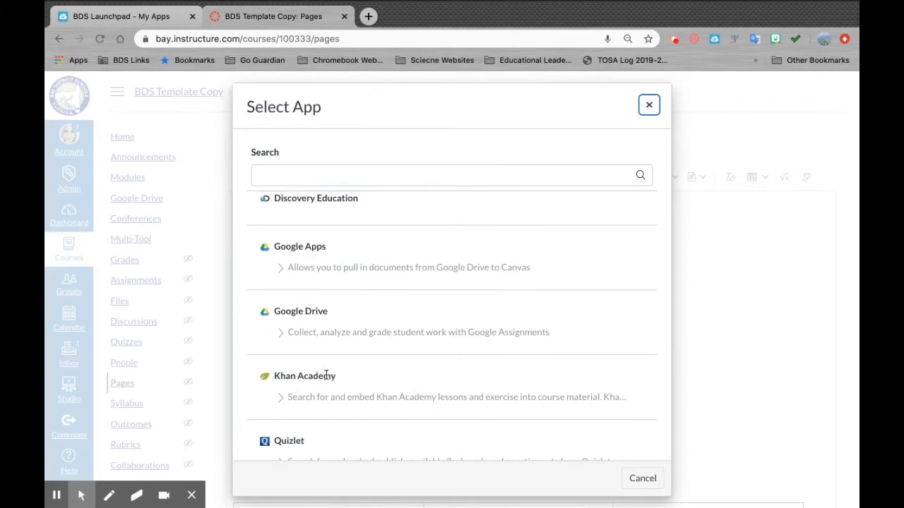
scroll(326, 375, down, 2)
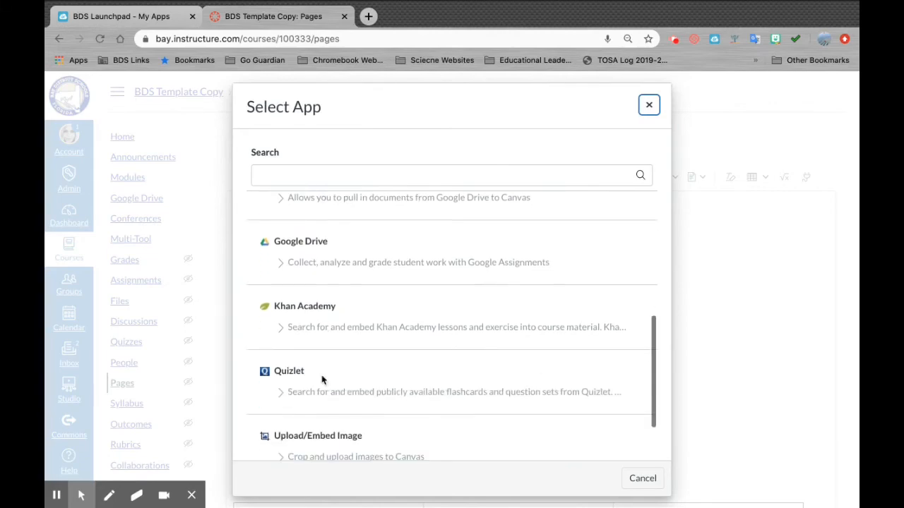
scroll(300, 387, down, 3)
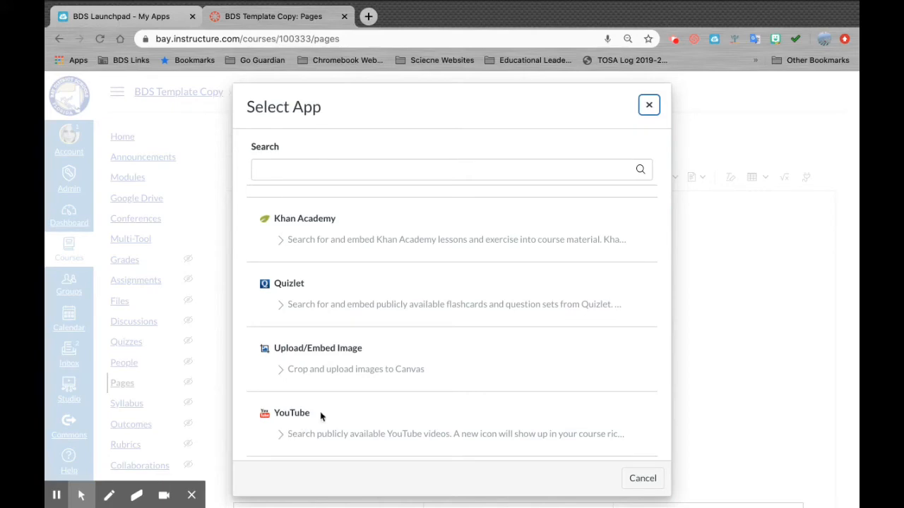
click(282, 435)
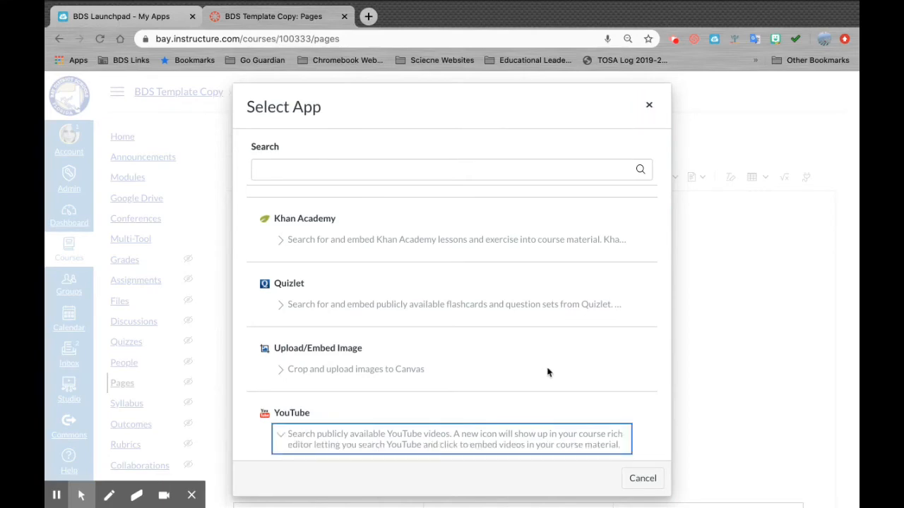
scroll(589, 379, down, 1)
- Search the YouTube app for 'dogs' and embed the first result, Cute Puppies Doing Funny Things 2020
click(291, 401)
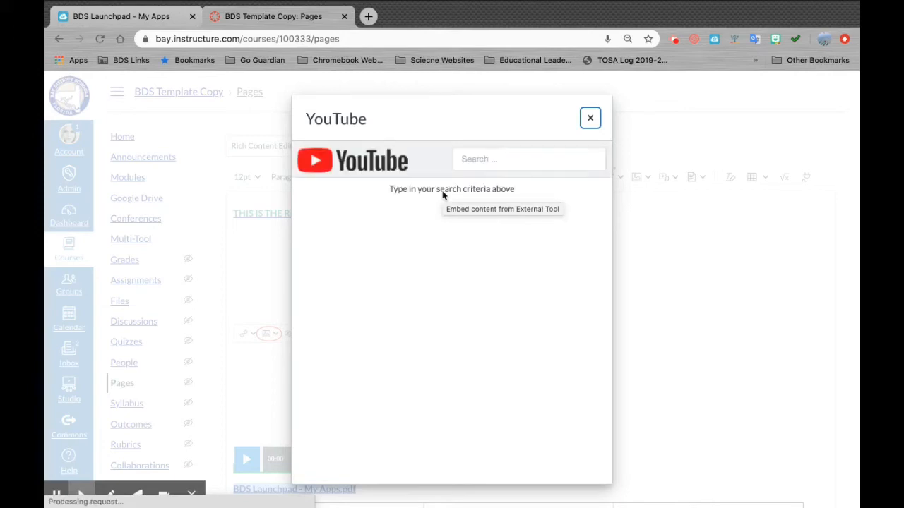
click(496, 159)
text(do)
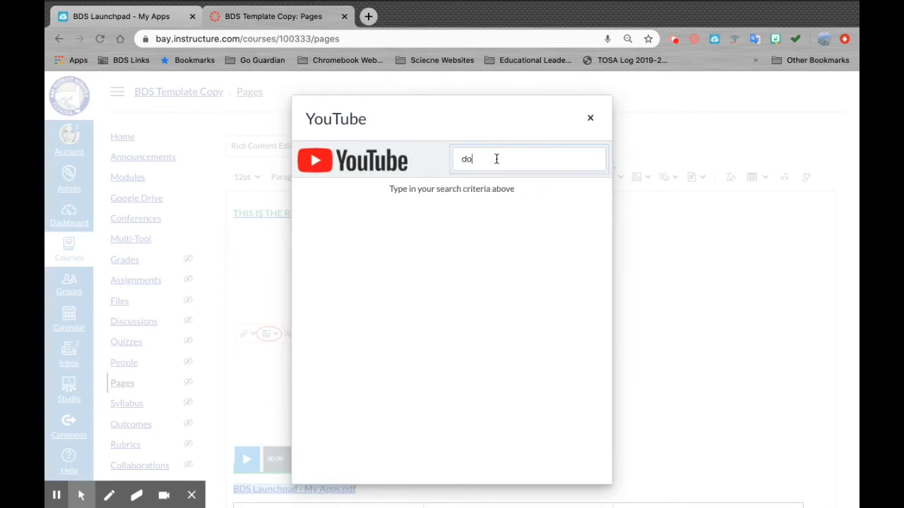
text(gs)
key(Return)
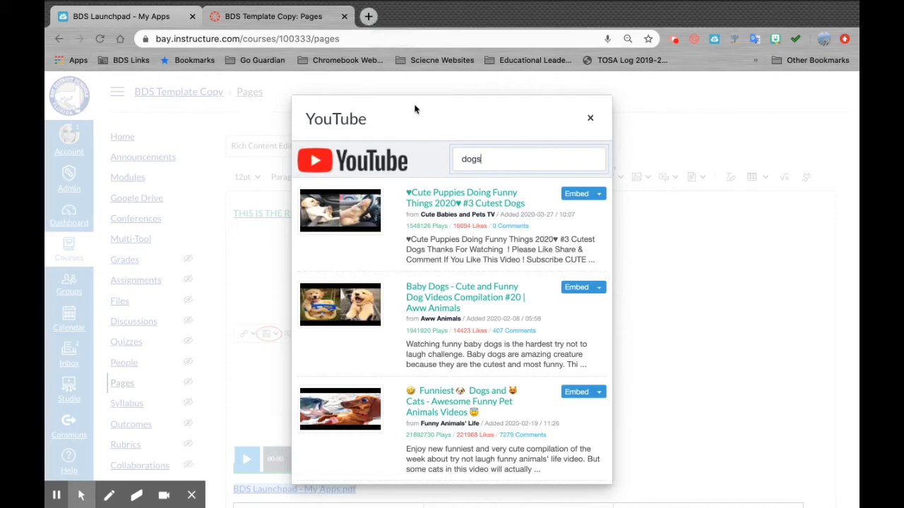
scroll(396, 249, down, 1)
scroll(396, 248, up, 1)
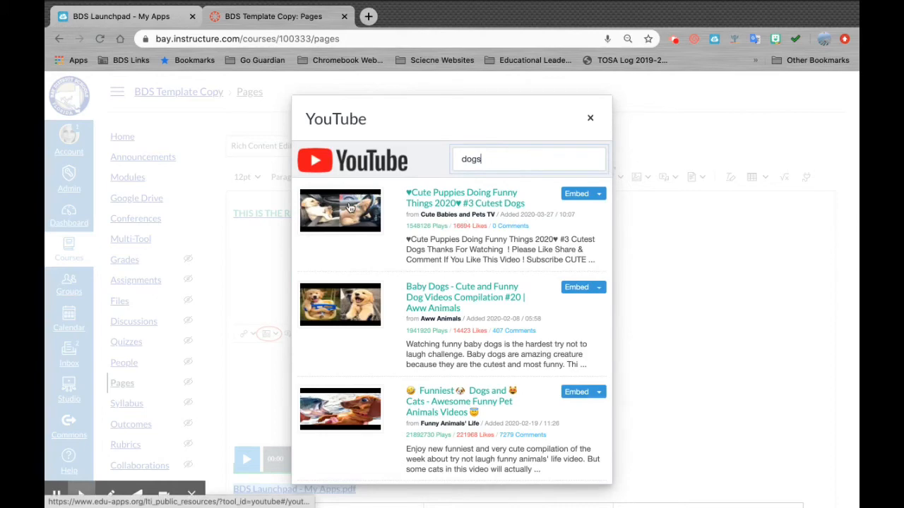
click(576, 197)
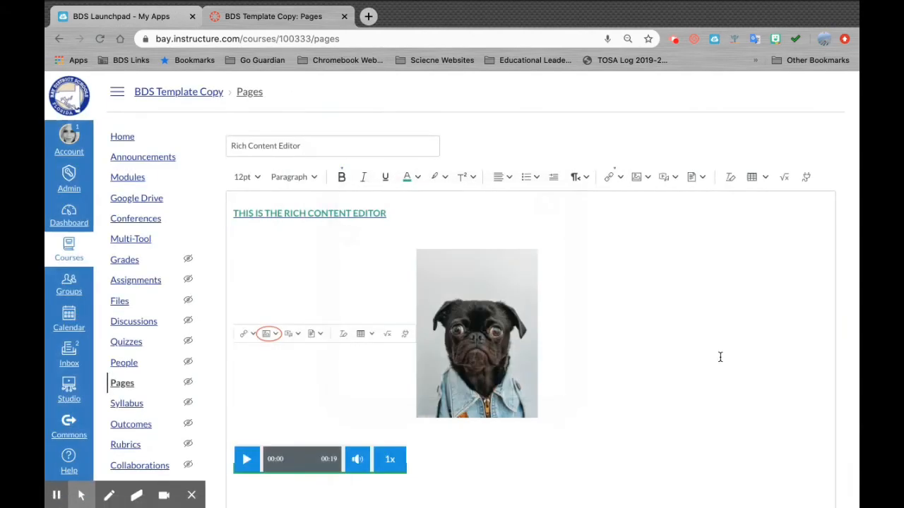
scroll(720, 357, down, 5)
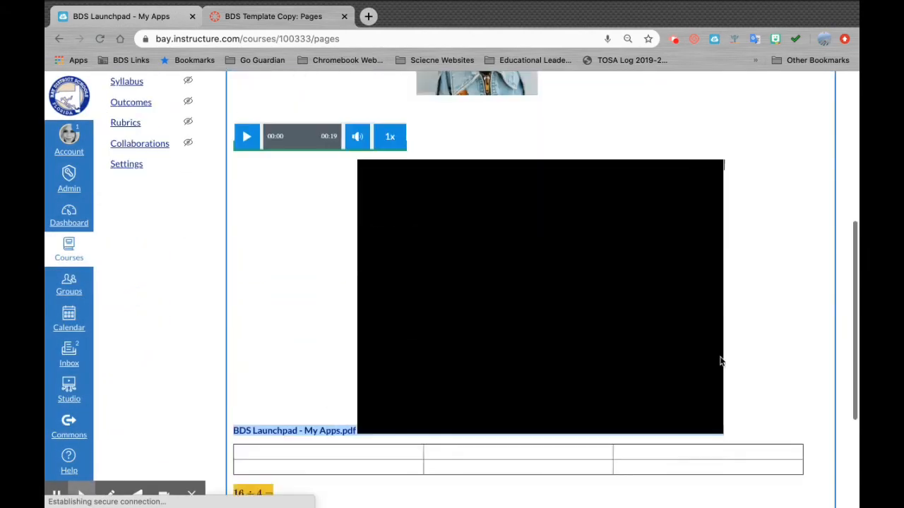
- Add a blank line right after the 16 ÷ 4 = equation, then return to the editor's top
scroll(721, 361, down, 2)
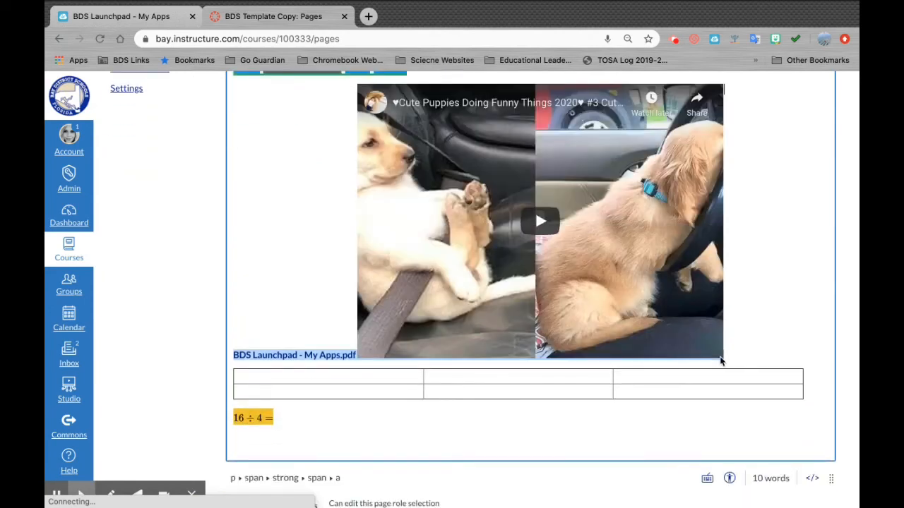
scroll(706, 361, down, 1)
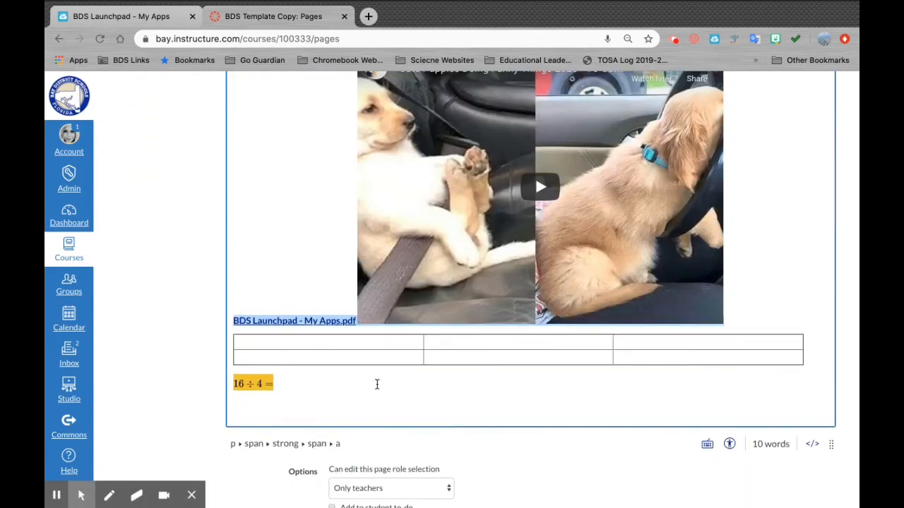
scroll(341, 387, down, 1)
scroll(341, 388, up, 3)
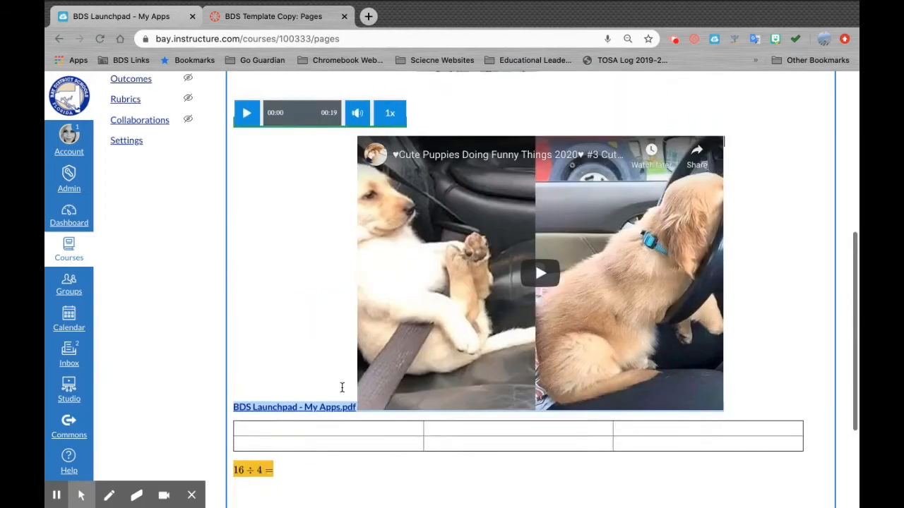
scroll(341, 388, up, 5)
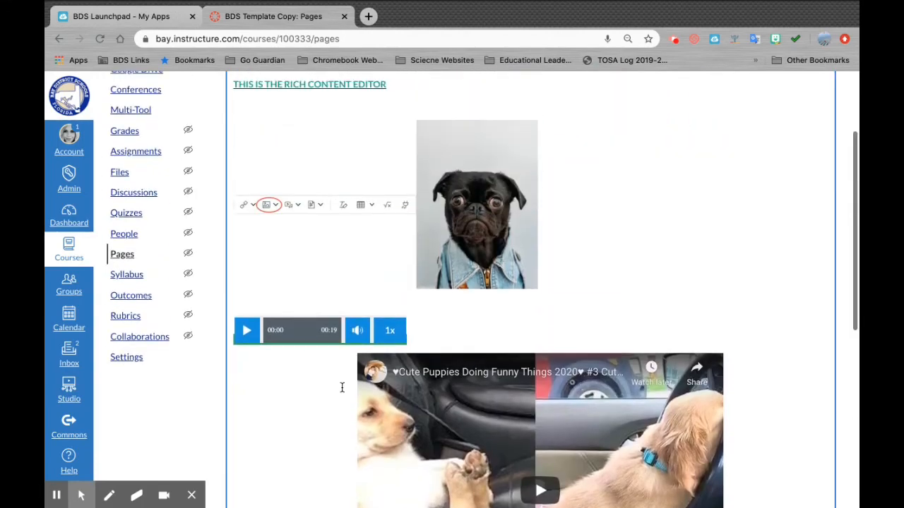
scroll(342, 388, up, 4)
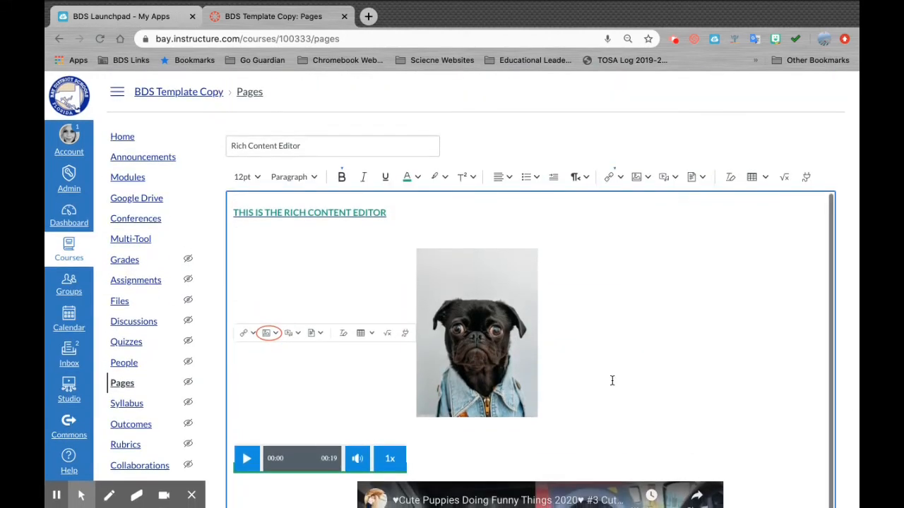
scroll(613, 381, down, 6)
scroll(611, 380, down, 1)
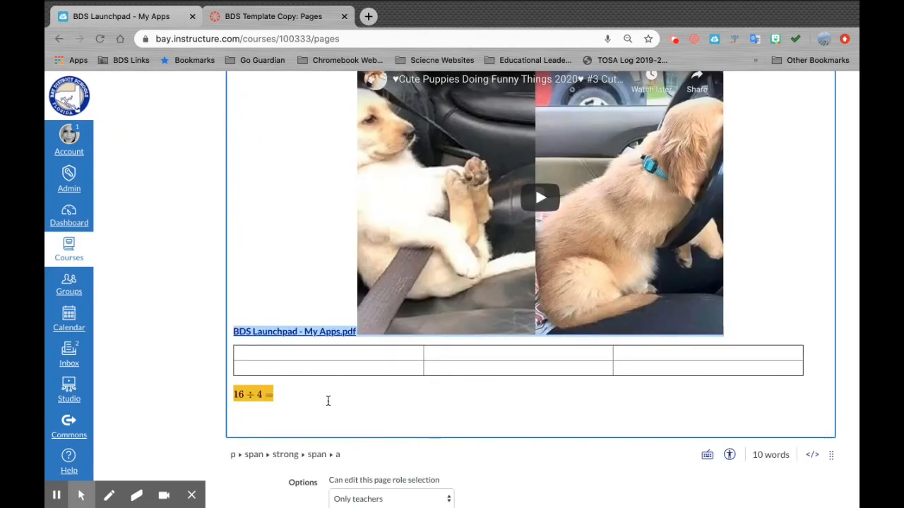
click(327, 402)
key(Return)
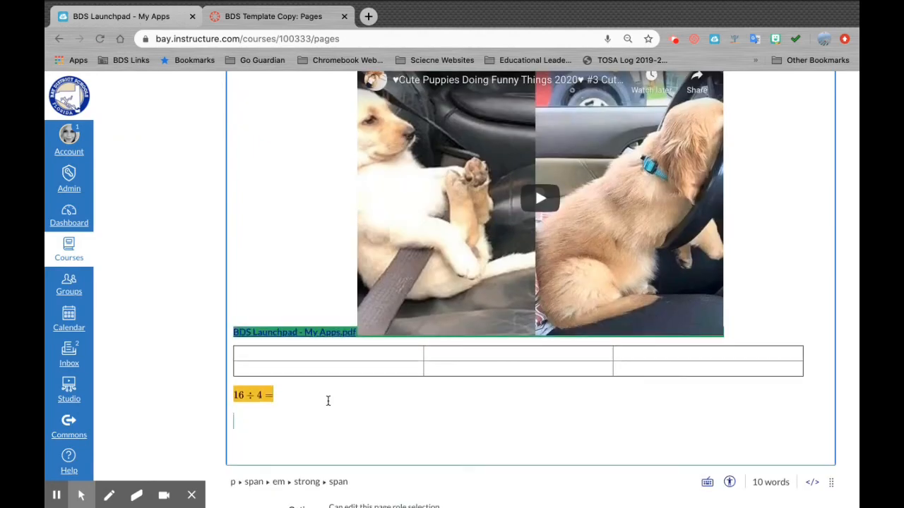
scroll(577, 316, up, 10)
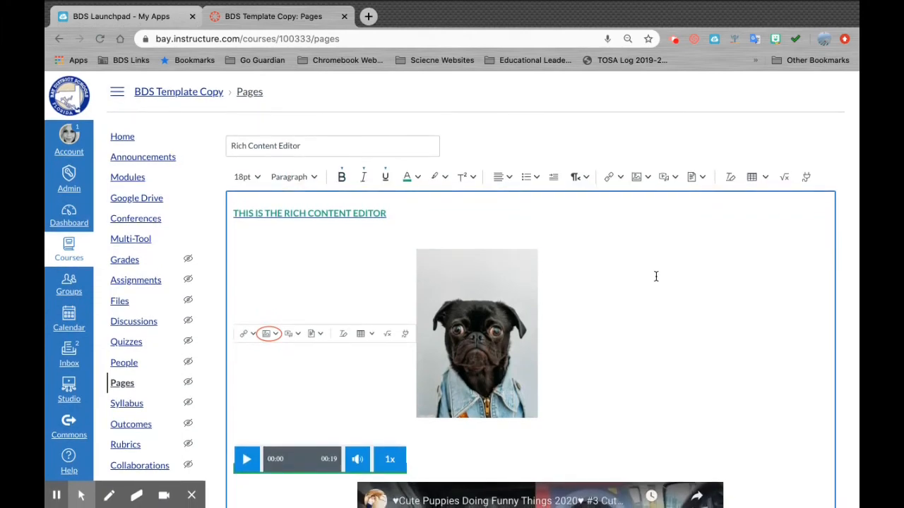
- Open the Select App list and expand the Google Apps entry for importing Google Drive documents
click(807, 177)
scroll(465, 280, down, 2)
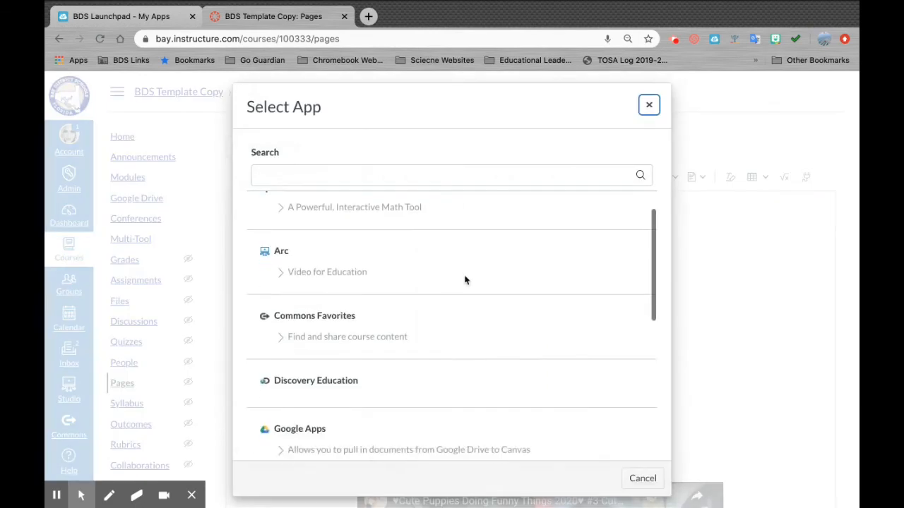
scroll(465, 280, down, 1)
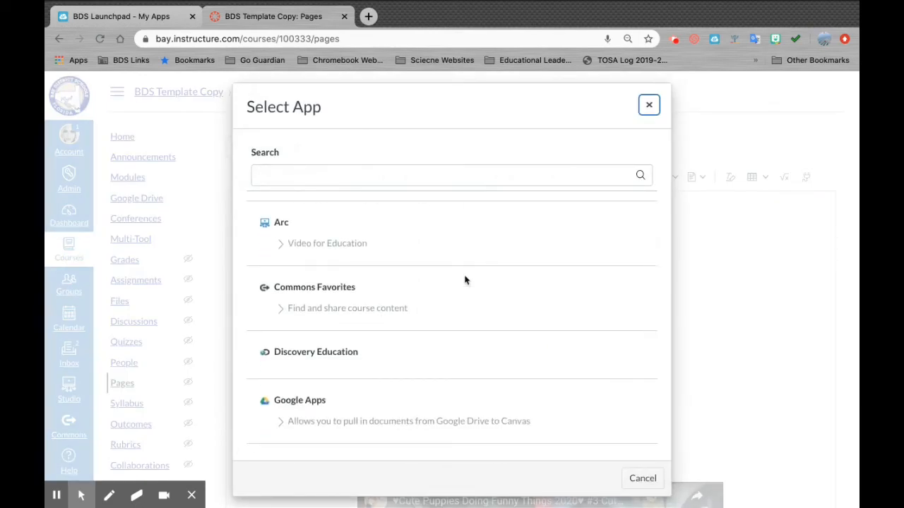
scroll(465, 280, down, 3)
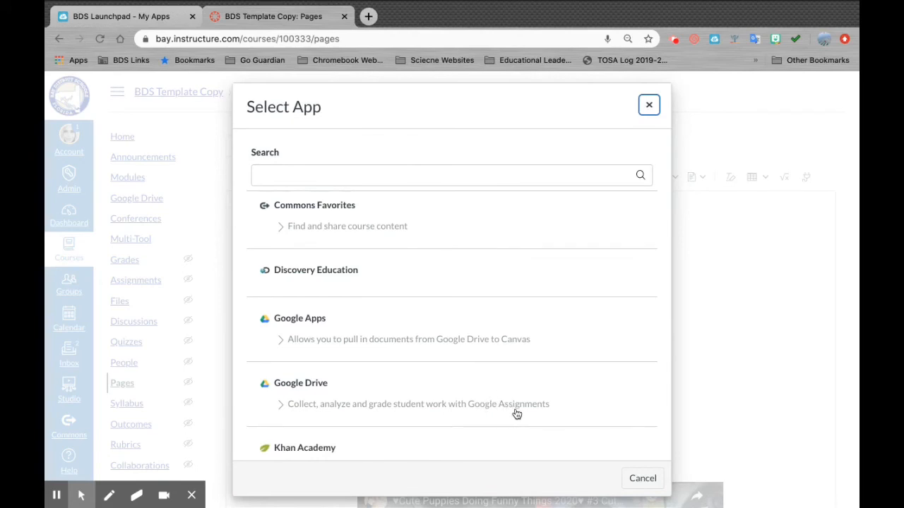
click(281, 341)
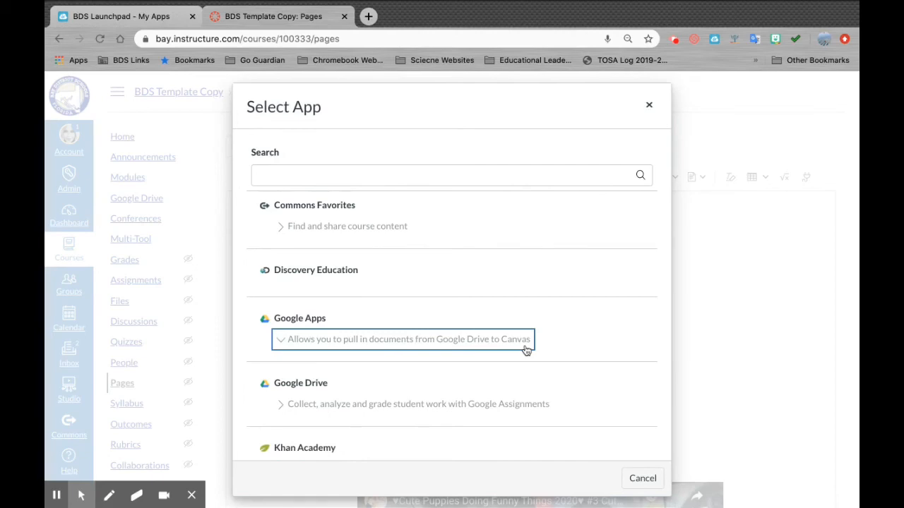
- Launch the Google Apps tool and keep its Google Drive file picker open
click(363, 340)
click(296, 342)
click(297, 341)
click(56, 495)
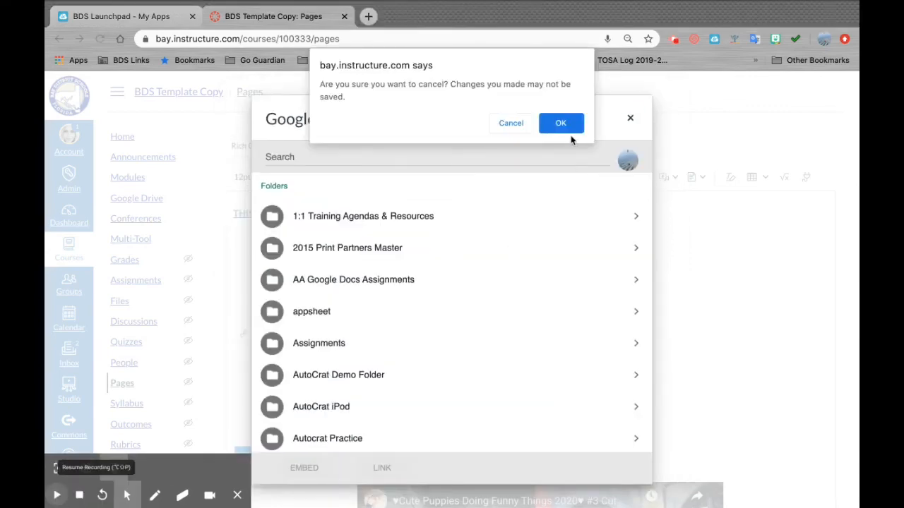
click(521, 126)
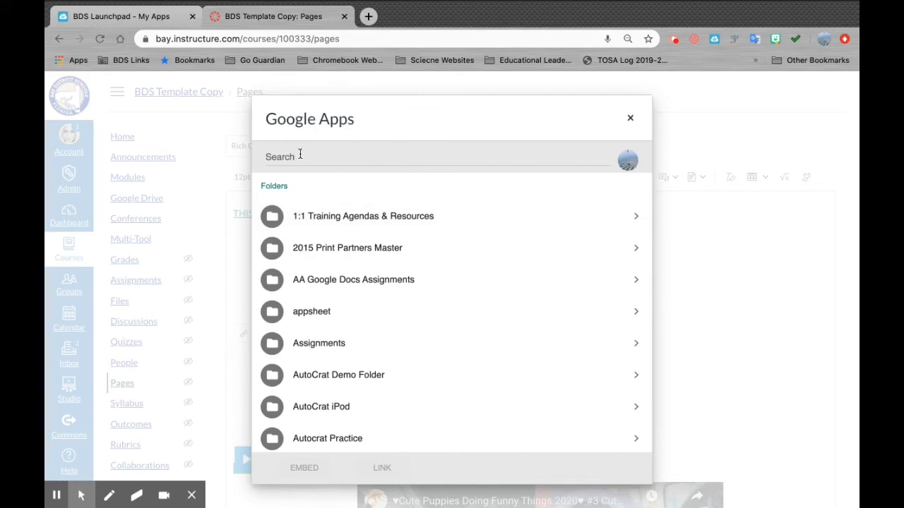
- Embed the Canvas Intro Agenda document from the 1:1 Training Agendas & Resources folder
click(479, 214)
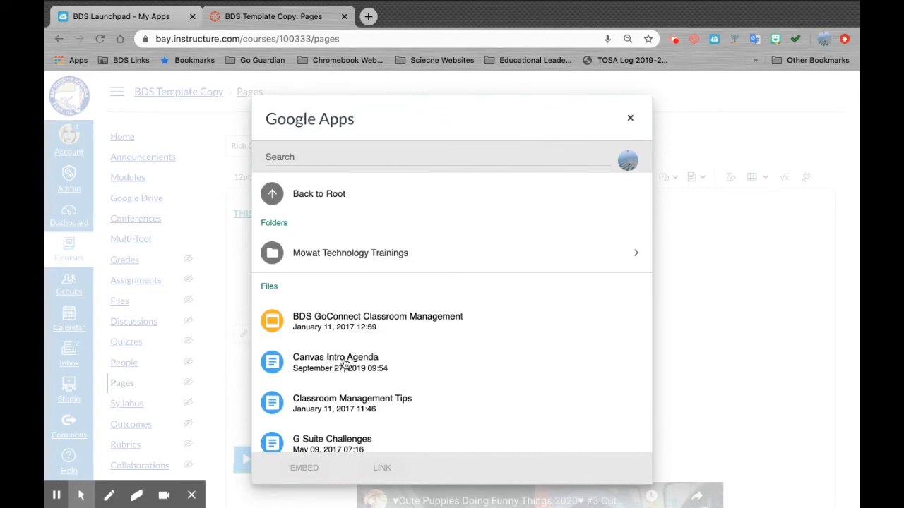
click(346, 363)
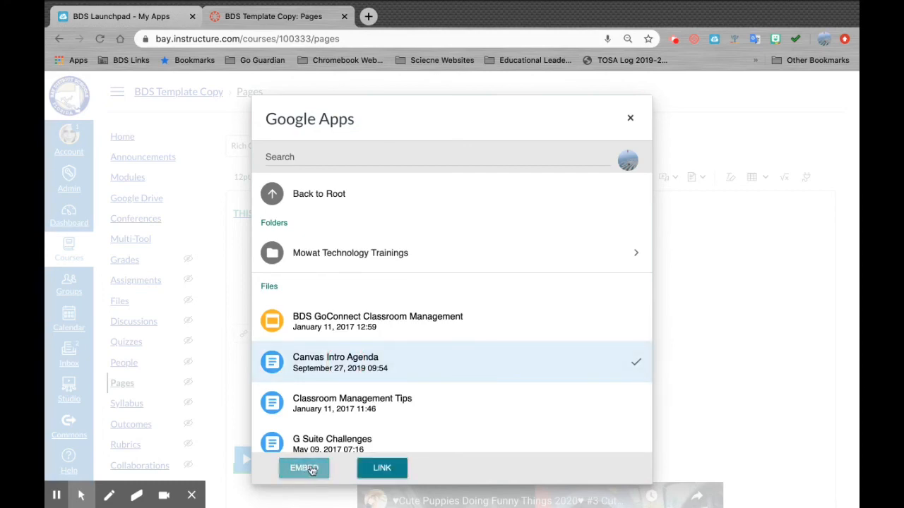
click(304, 470)
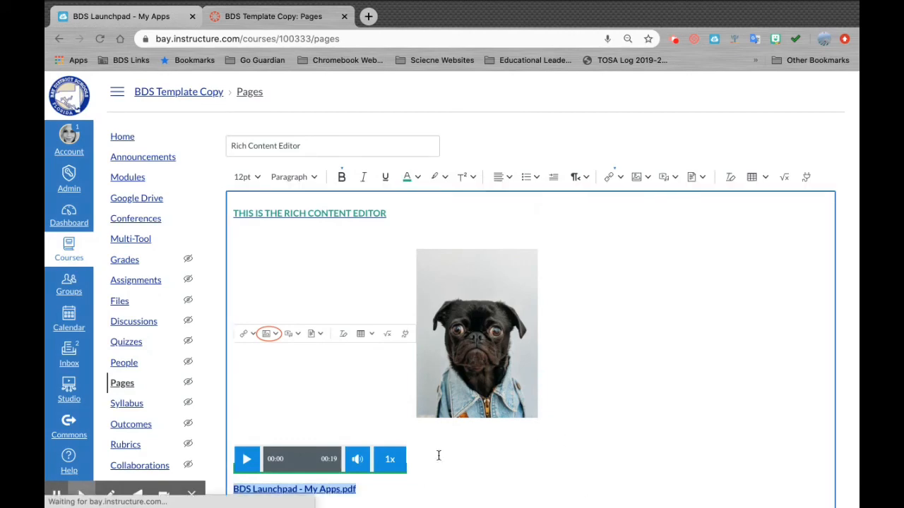
scroll(439, 455, down, 5)
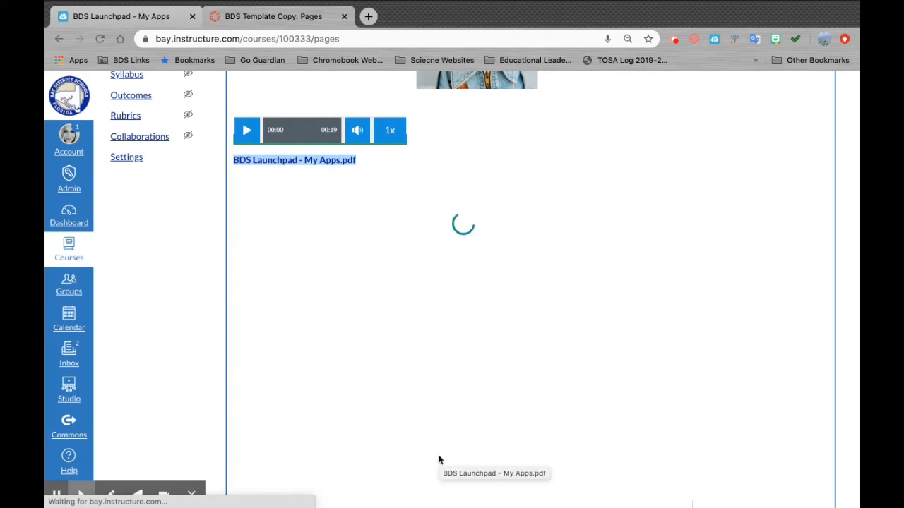
scroll(439, 460, up, 5)
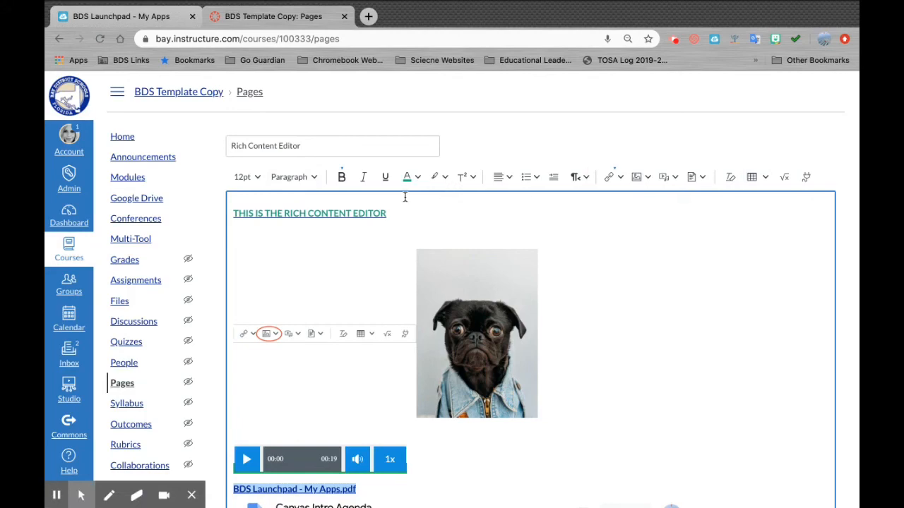
scroll(602, 271, down, 3)
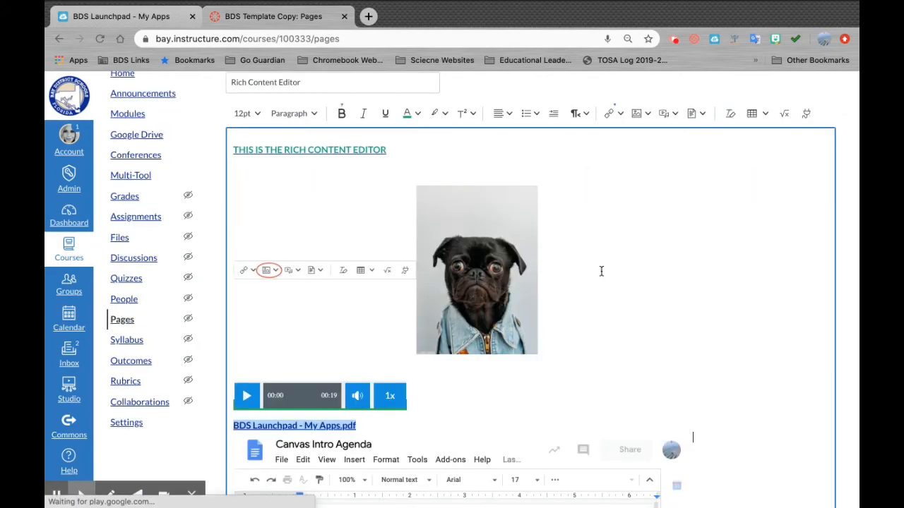
scroll(602, 271, down, 2)
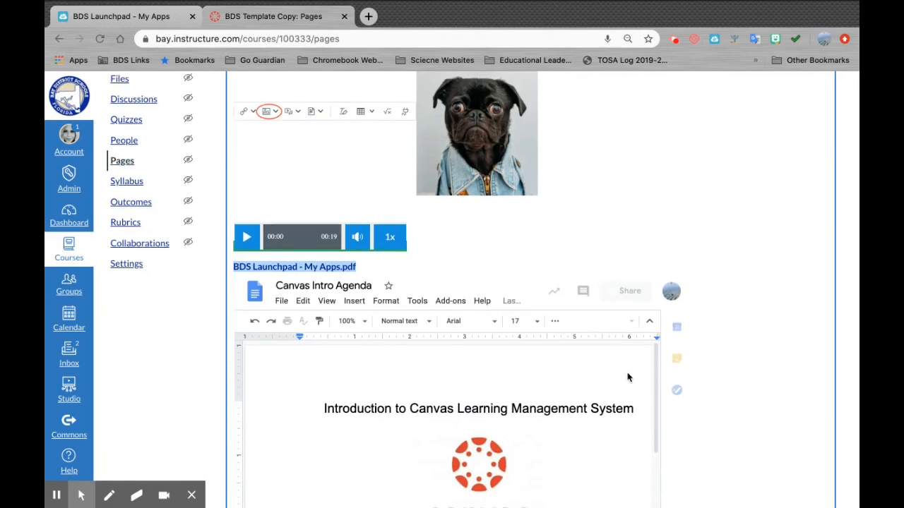
scroll(456, 329, down, 2)
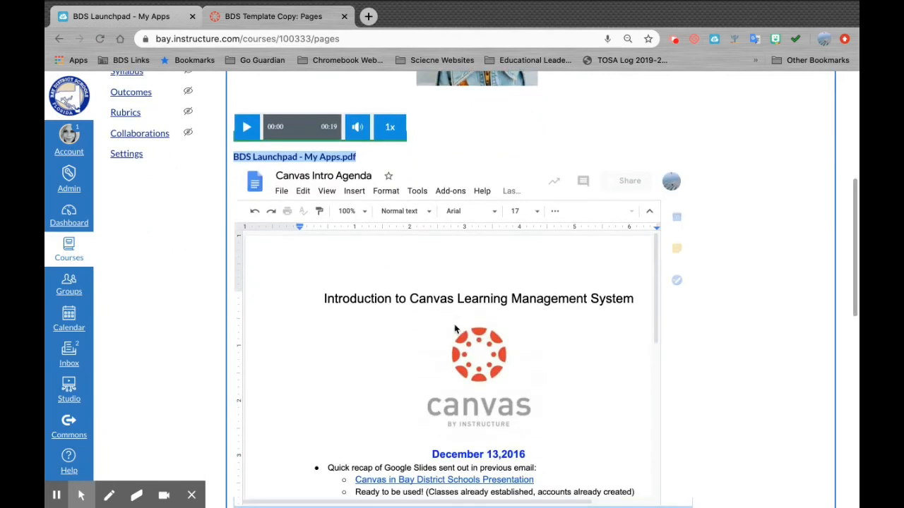
scroll(456, 329, down, 5)
scroll(456, 329, down, 7)
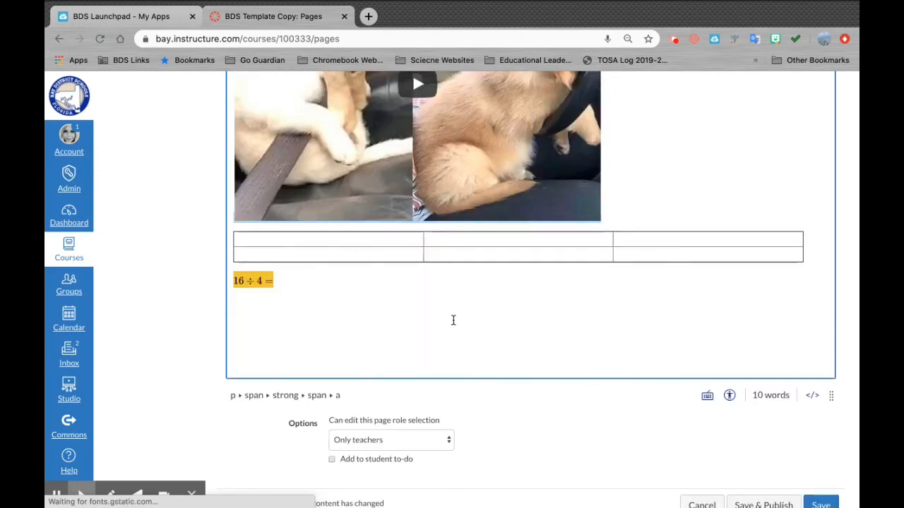
- Save the page with its media, Google Doc, table and 16 ÷ 4 equation
scroll(452, 319, down, 1)
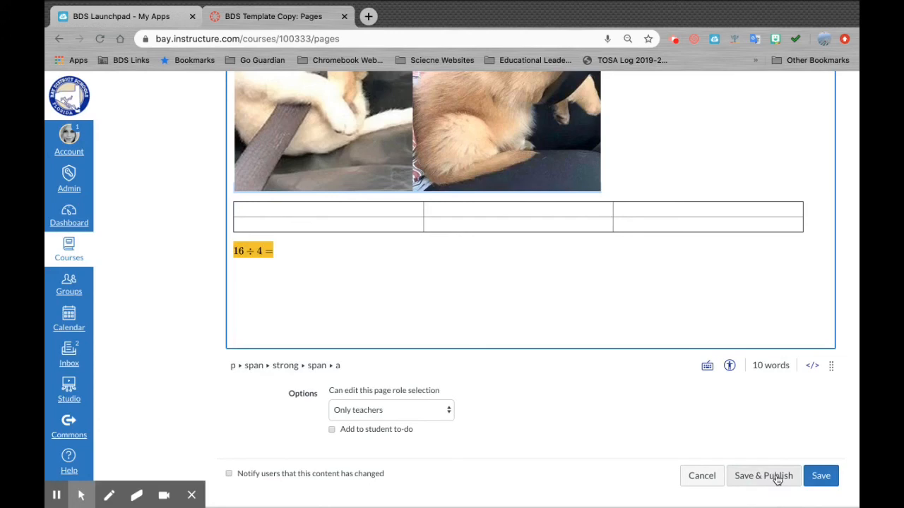
click(821, 478)
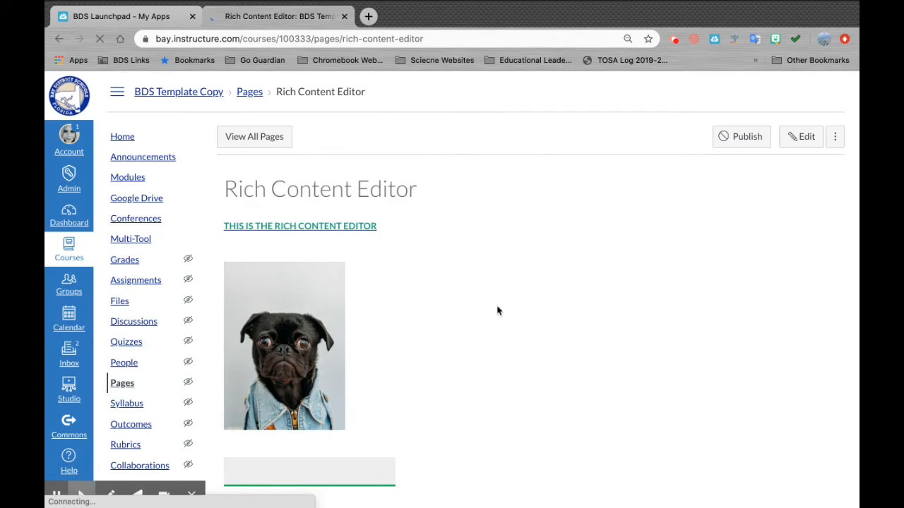
scroll(496, 308, down, 2)
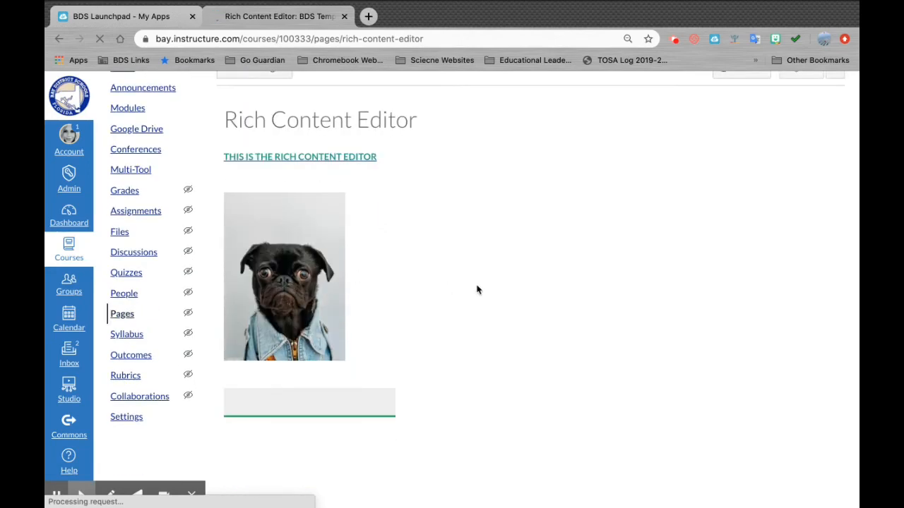
scroll(476, 290, down, 2)
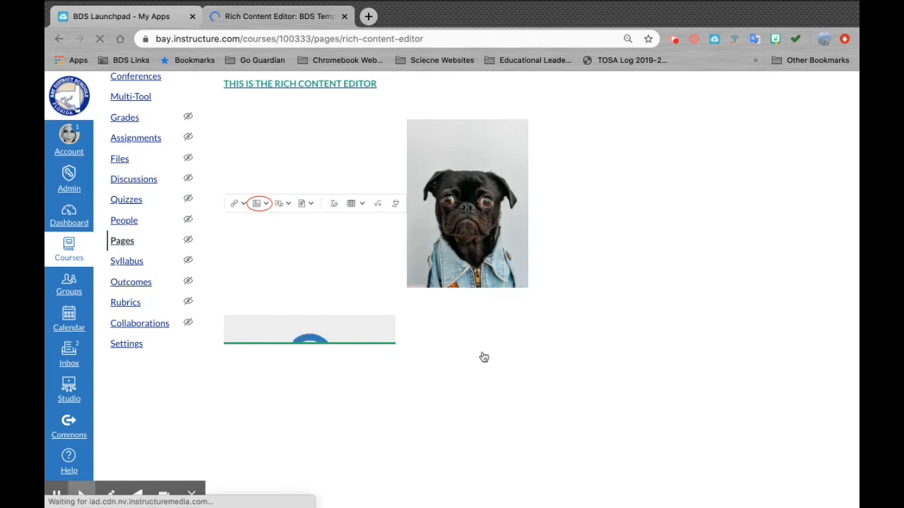
scroll(482, 356, down, 1)
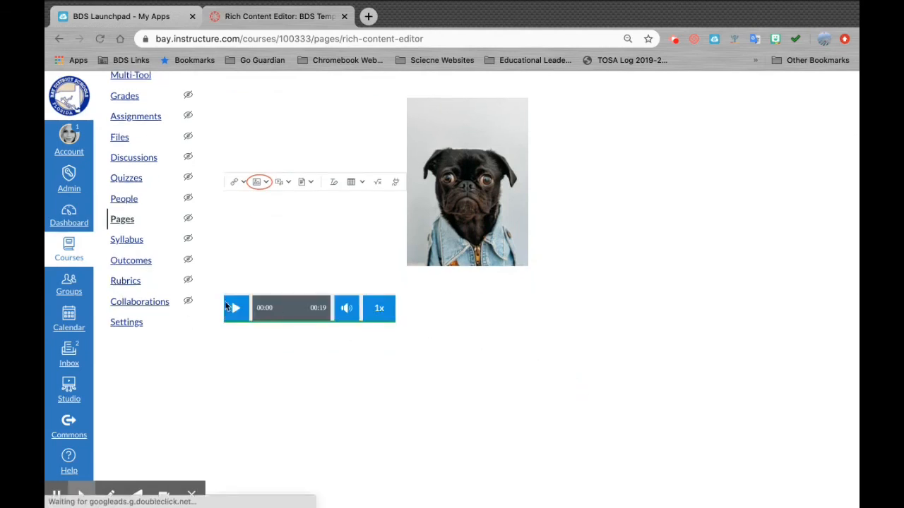
scroll(347, 391, down, 5)
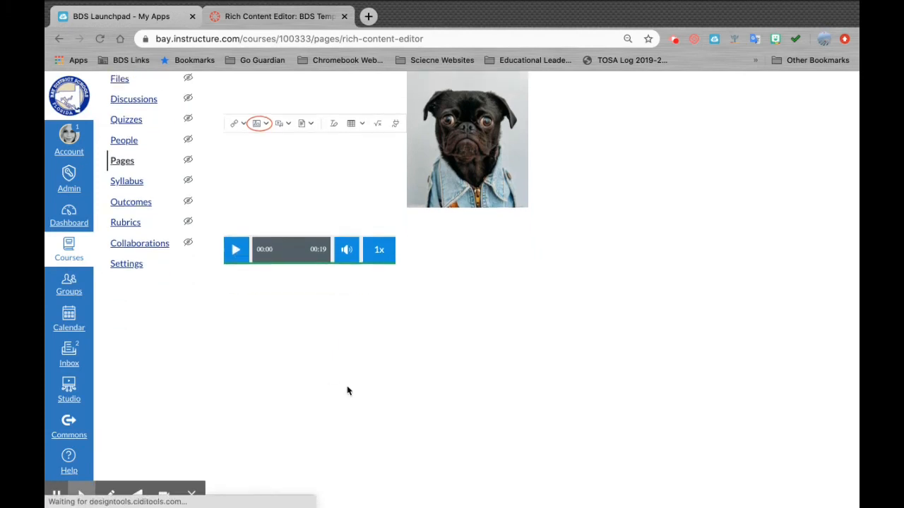
scroll(347, 390, down, 1)
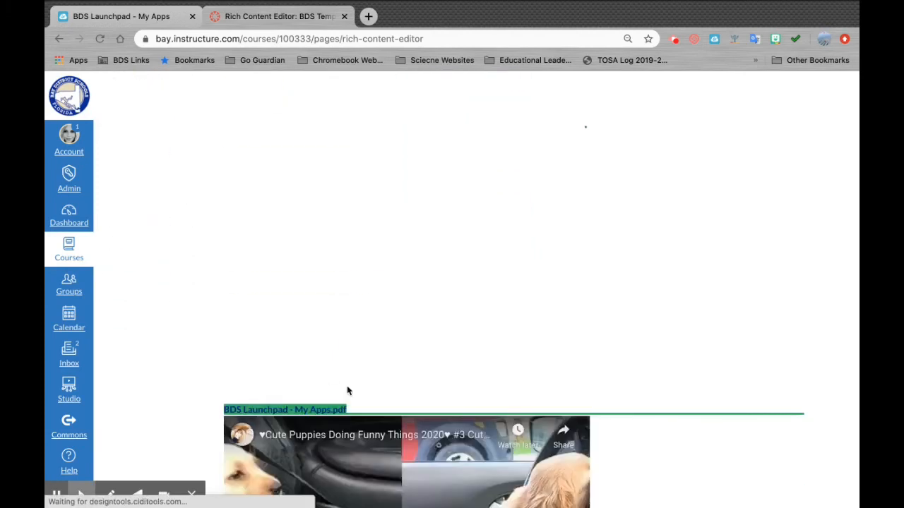
scroll(347, 391, down, 1)
scroll(446, 224, up, 1)
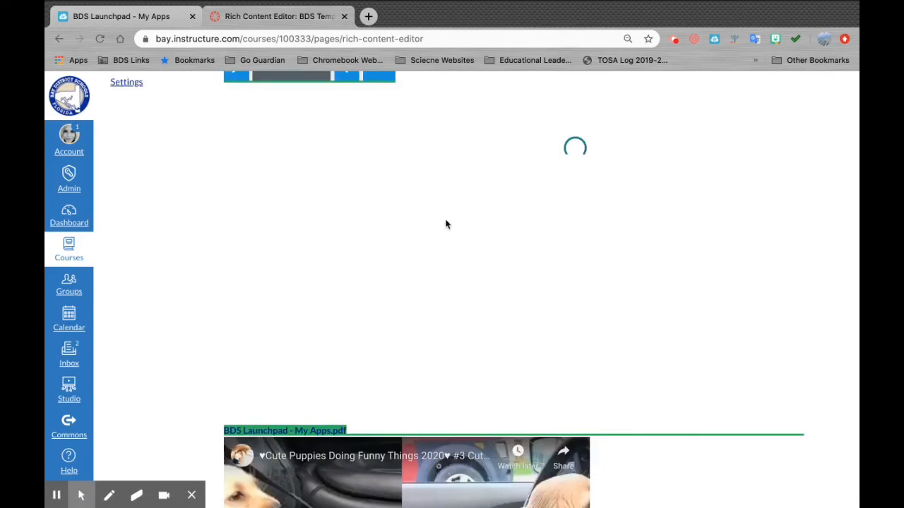
scroll(446, 224, up, 1)
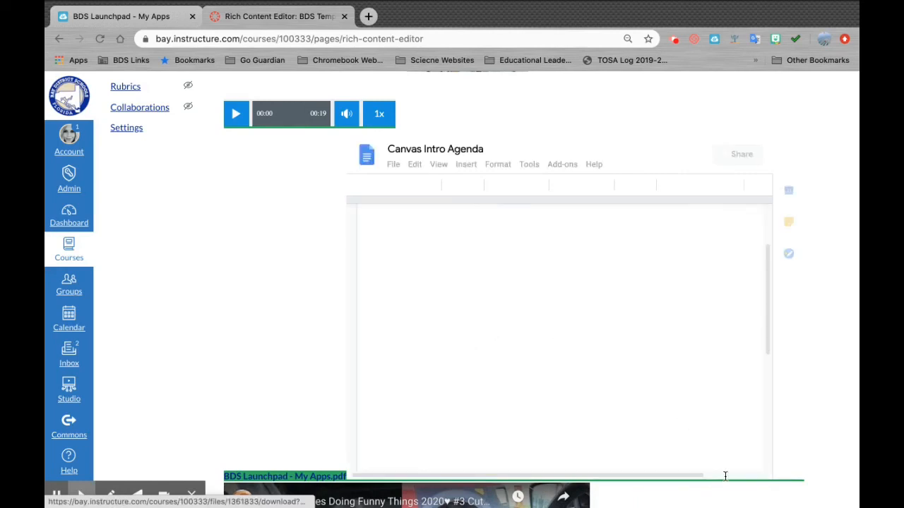
scroll(766, 396, down, 5)
scroll(810, 394, down, 1)
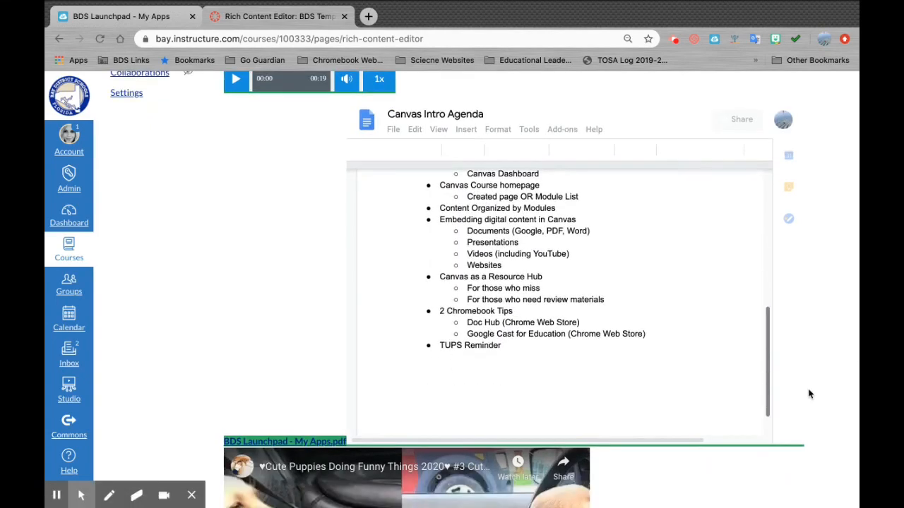
scroll(810, 394, down, 5)
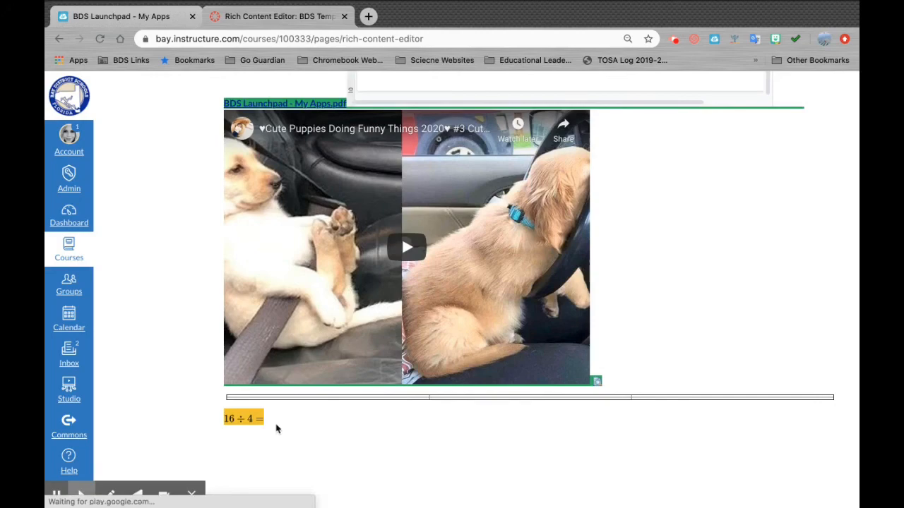
scroll(333, 441, up, 3)
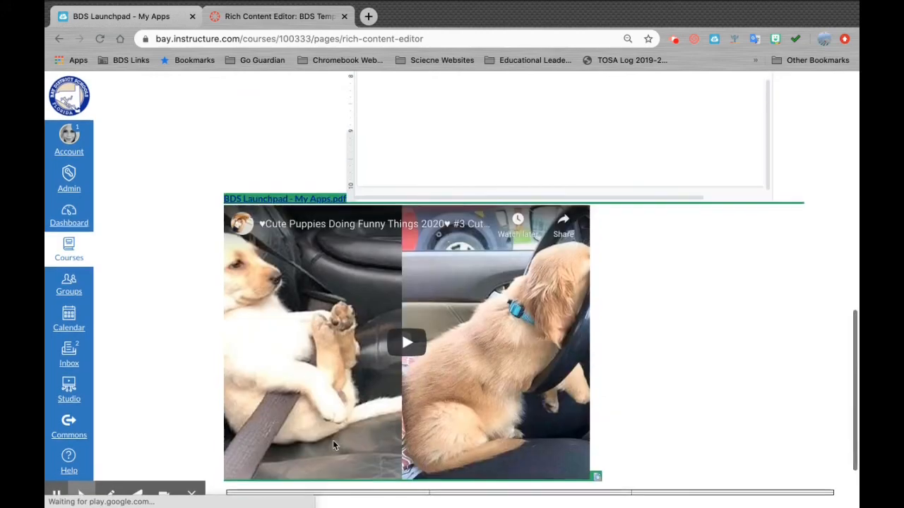
scroll(333, 445, up, 10)
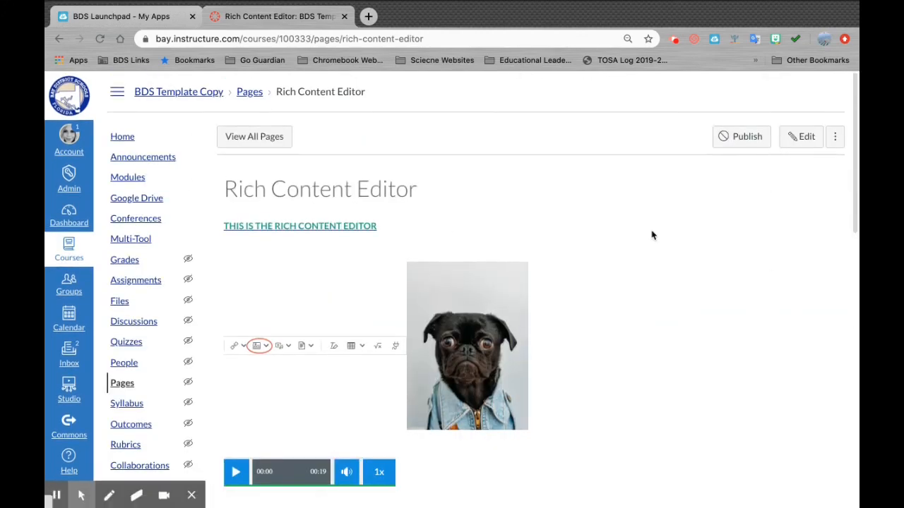